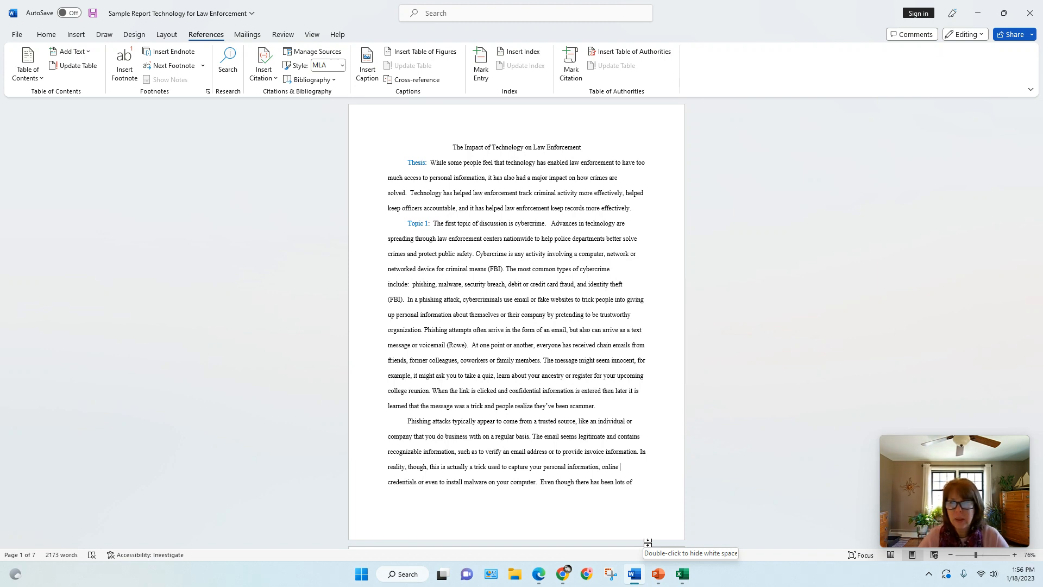
mouse_move(1039, 144)
left_mouse_down()
mouse_move(1039, 518)
mouse_move(1039, 139)
left_mouse_up()
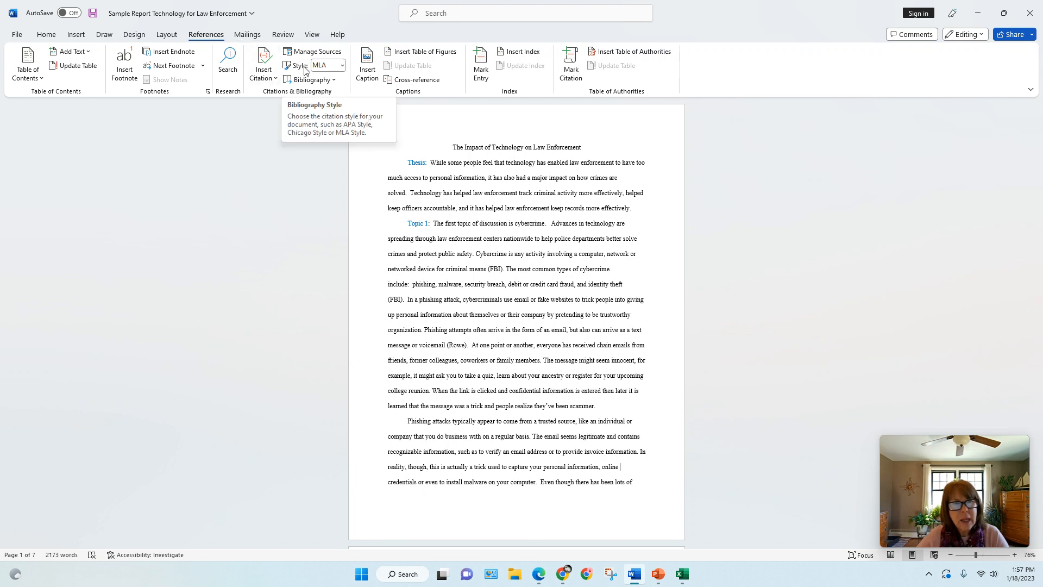
left_click(342, 66)
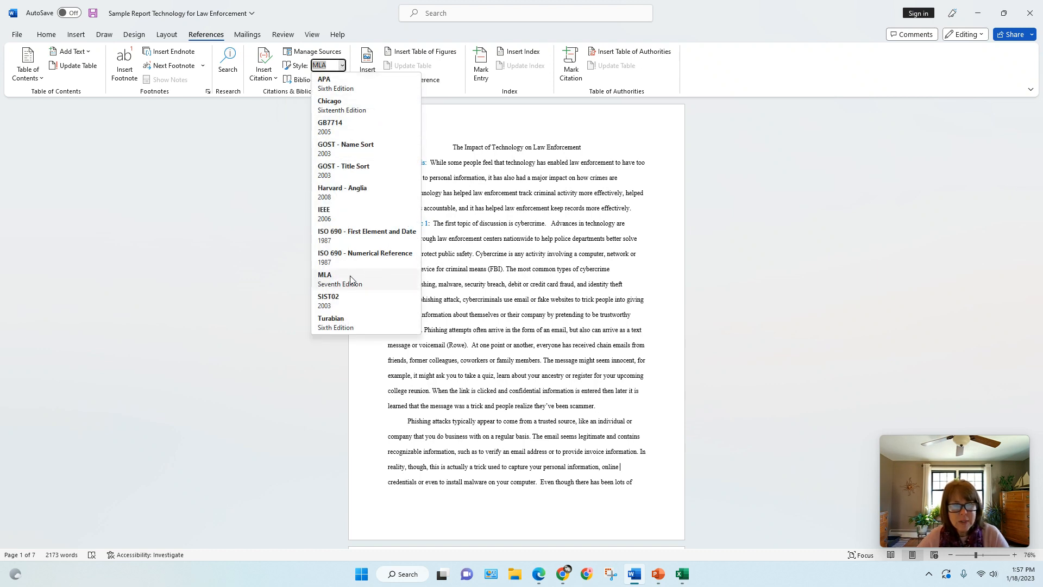
left_click(256, 156)
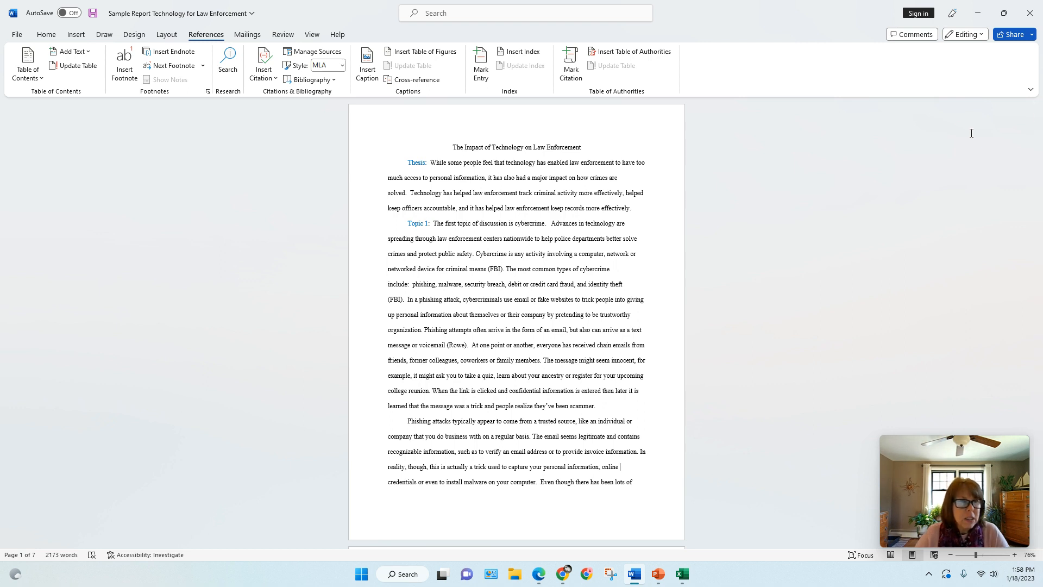
Start adding a new source for a citation in the report
left_click(265, 71)
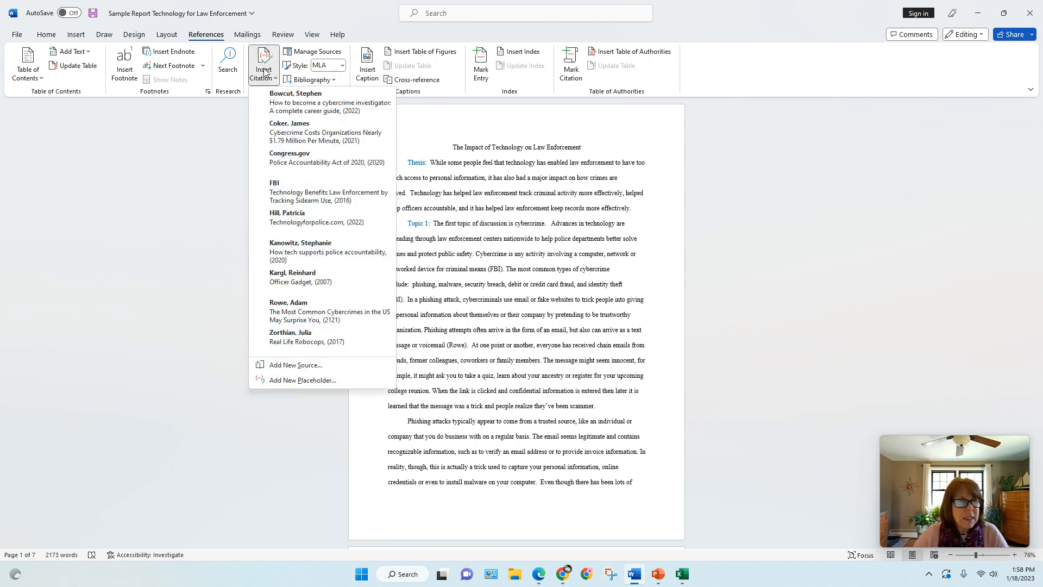
left_click(290, 365)
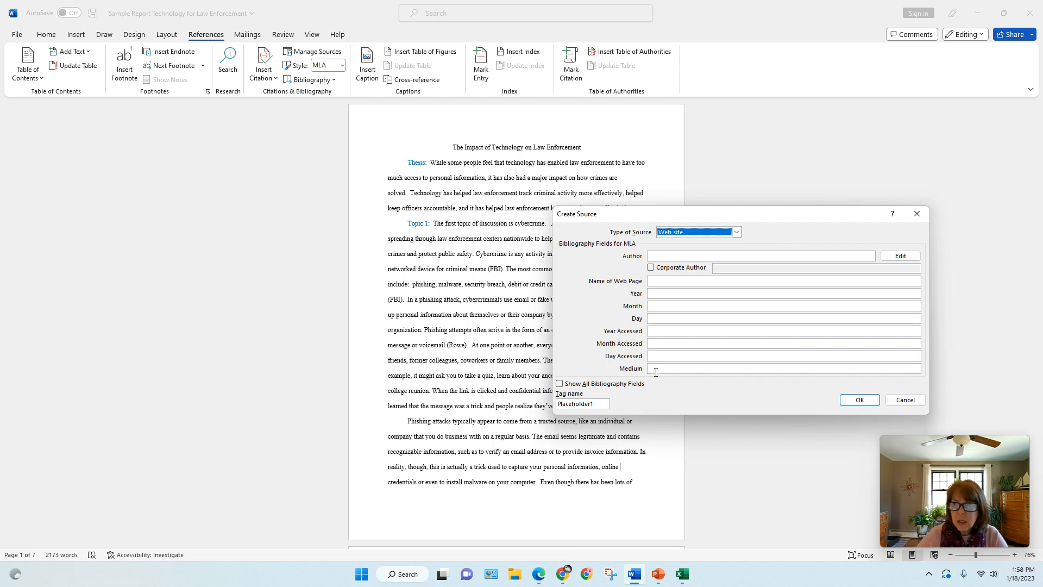
Look through the full set of bibliography fields for the new source and return to the short field list
left_click(560, 384)
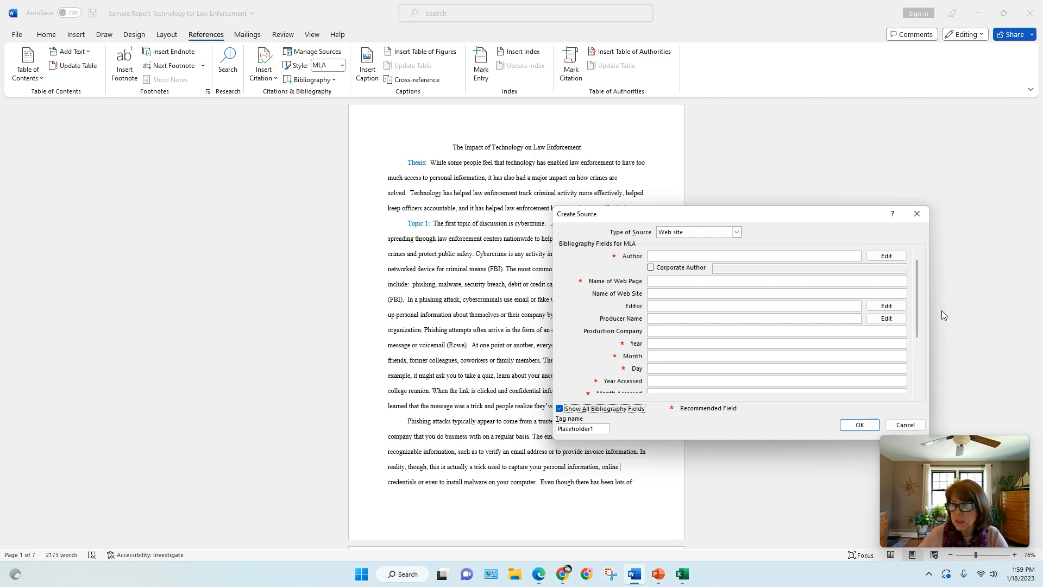
left_click_drag(918, 324, 923, 371)
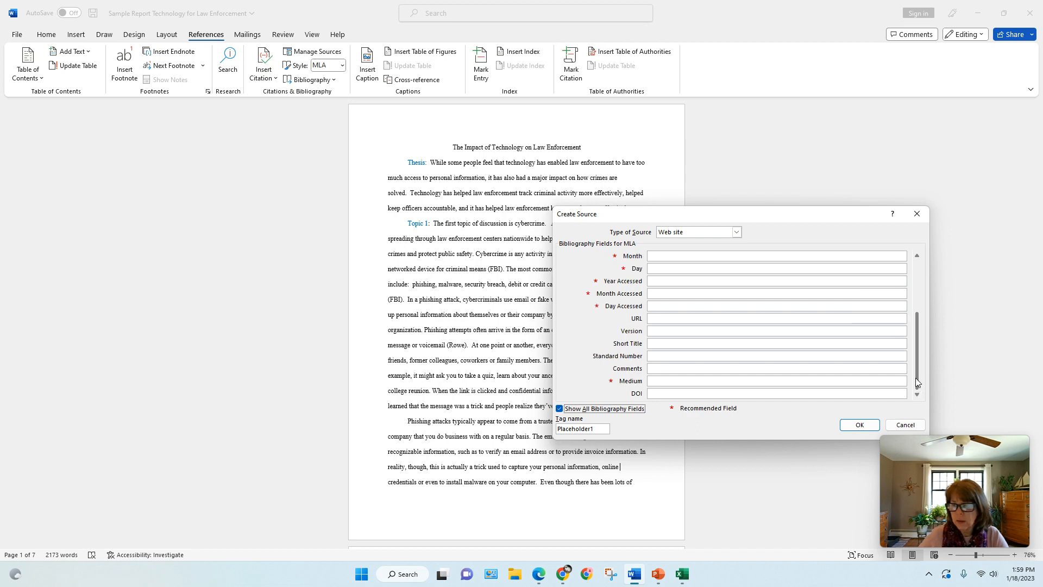
left_click_drag(918, 382, 917, 304)
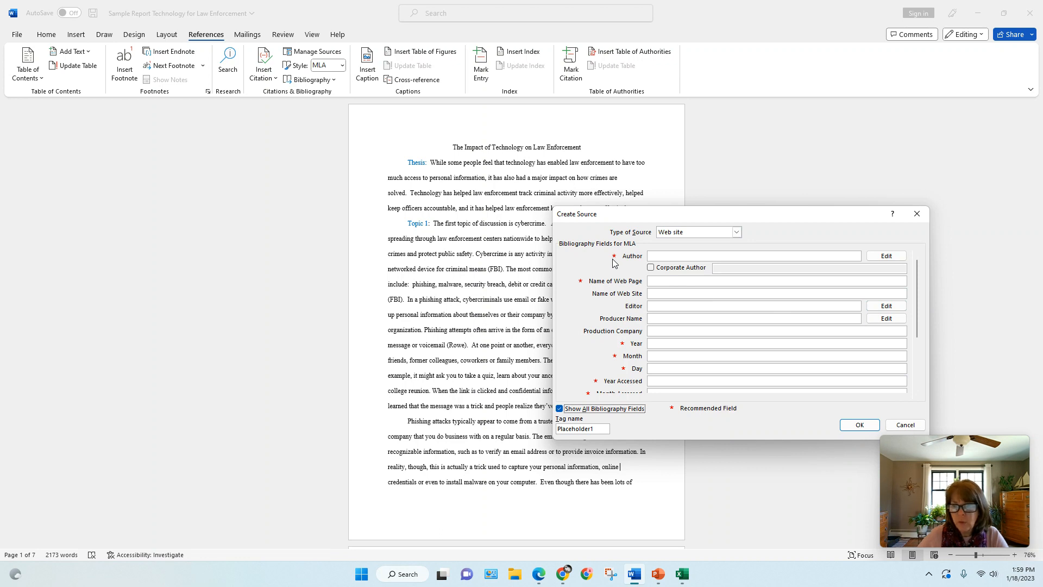
left_click(559, 408)
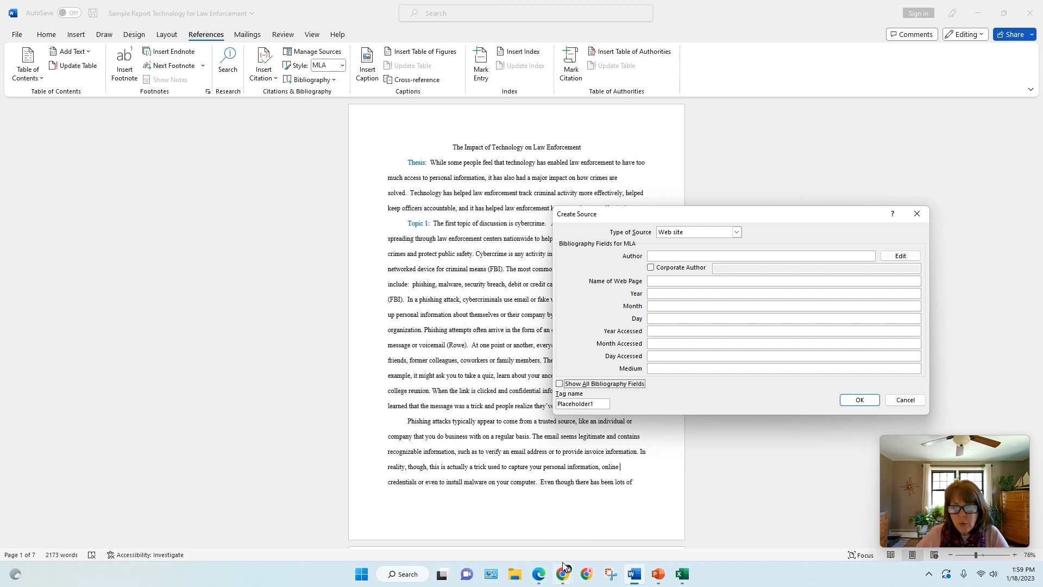
Switch to Chrome to check the TechNewsWorld article's author and publication date, and return to the new source in Word
mouse_move(561, 576)
left_click(471, 520)
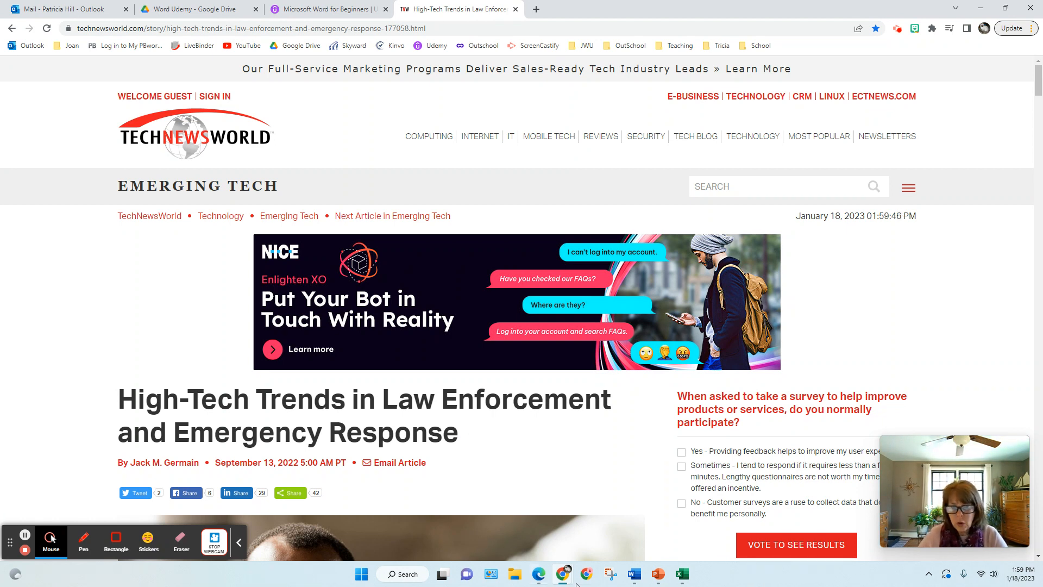
mouse_move(634, 577)
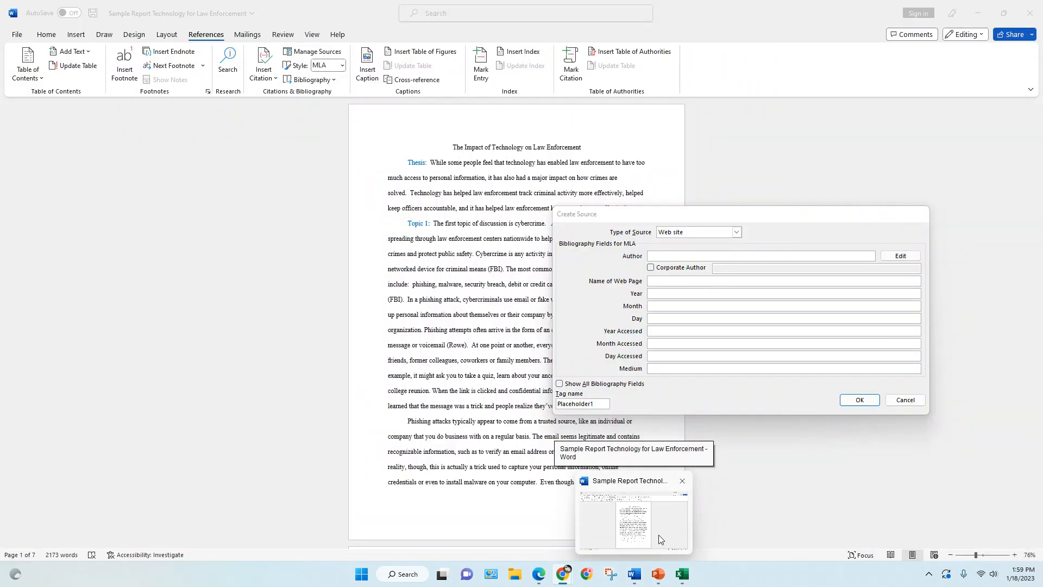
left_click(659, 536)
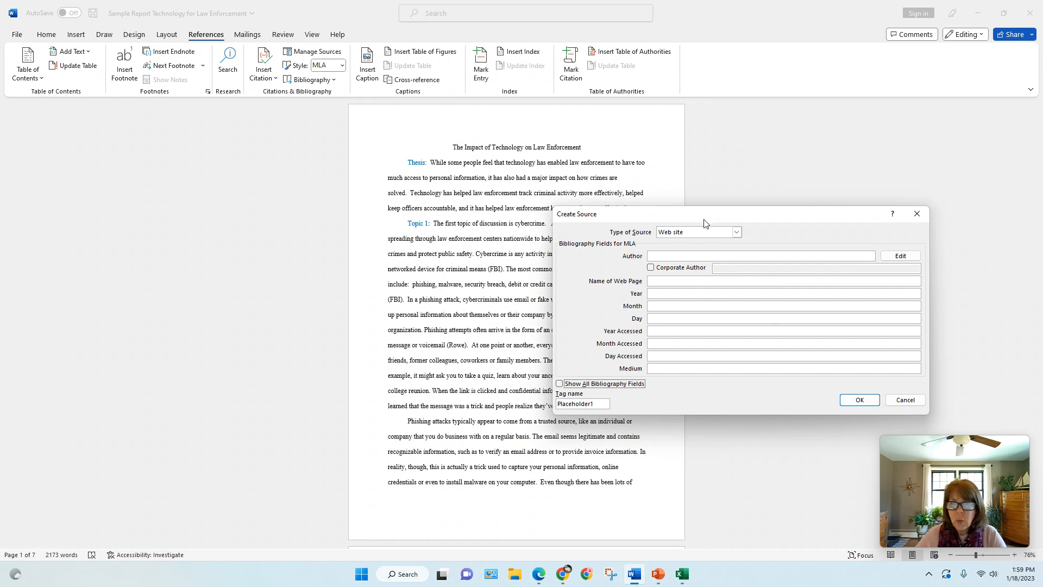
Choose Web site as the source type and enter the article author's full name as a personal, not corporate, author
left_click(736, 233)
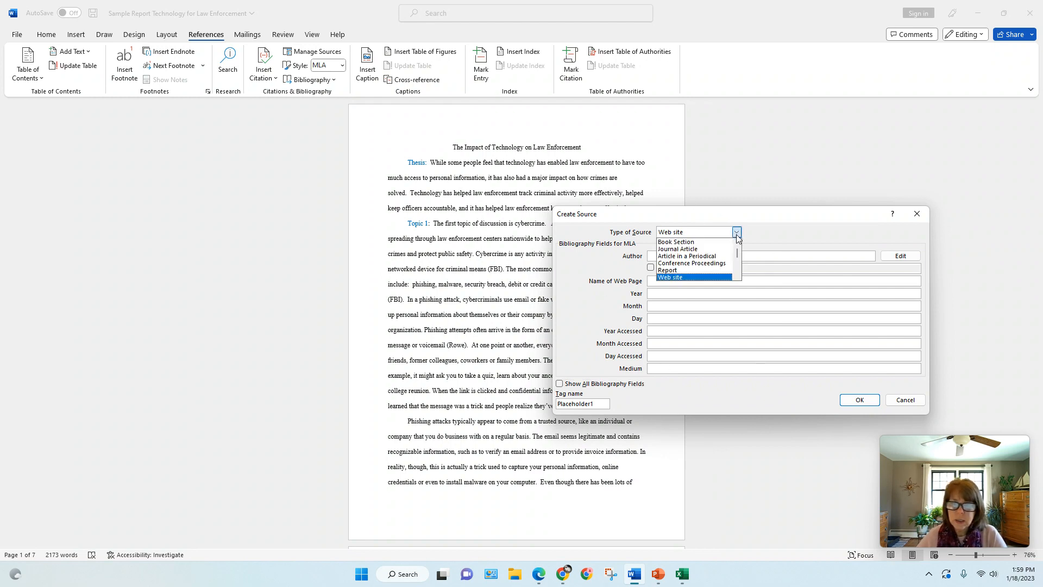
scroll(738, 261, "down", 2)
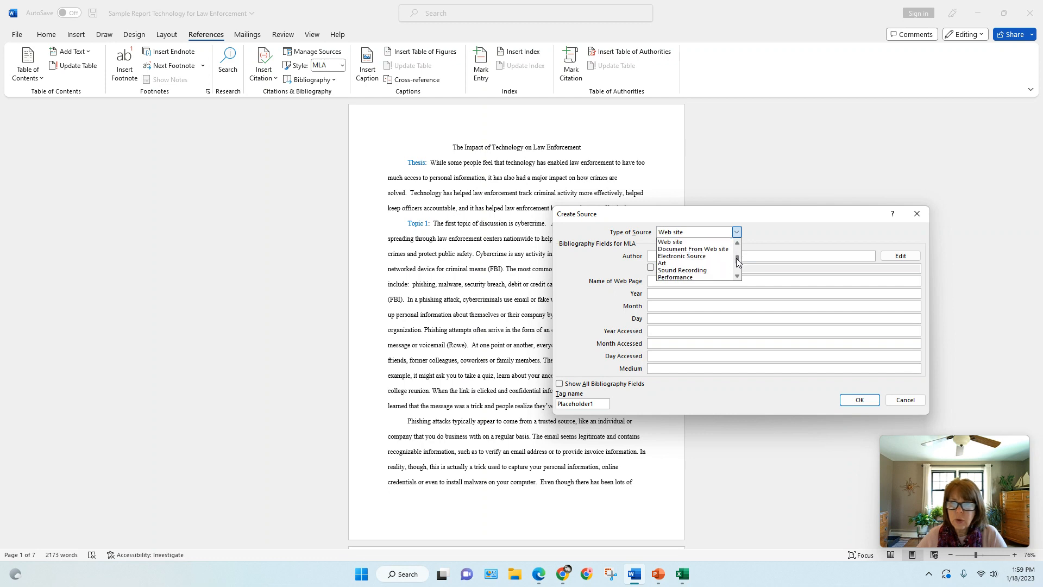
mouse_move(736, 258)
left_mouse_down()
mouse_move(737, 270)
mouse_move(737, 259)
left_mouse_up()
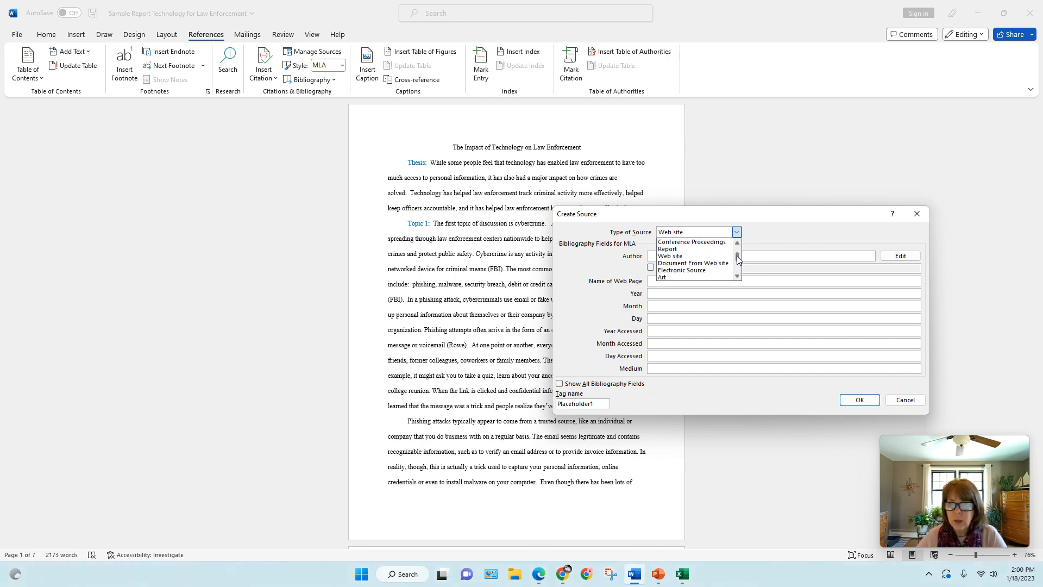
left_click(696, 256)
left_click(700, 257)
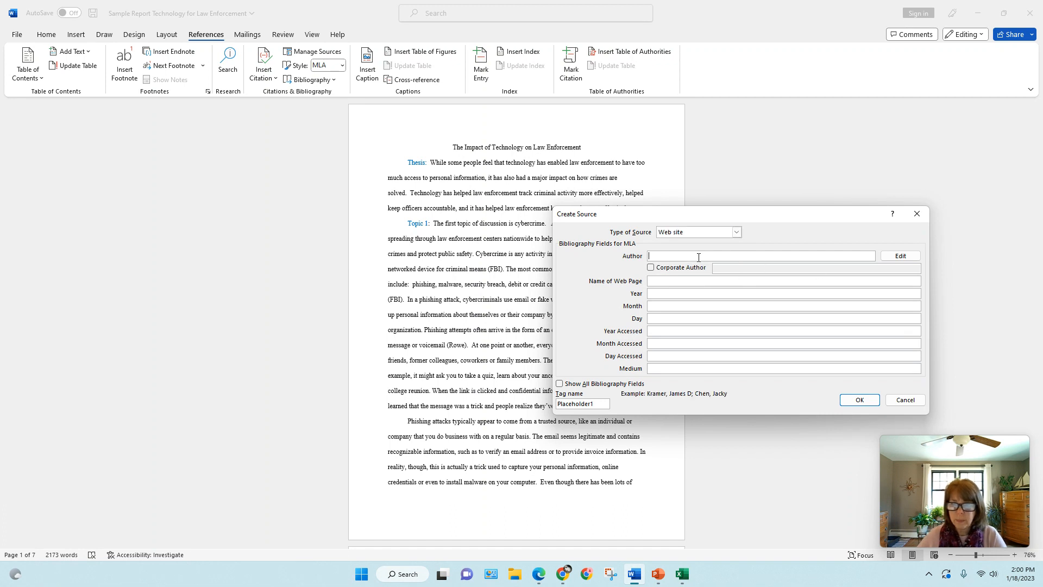
type("Ja")
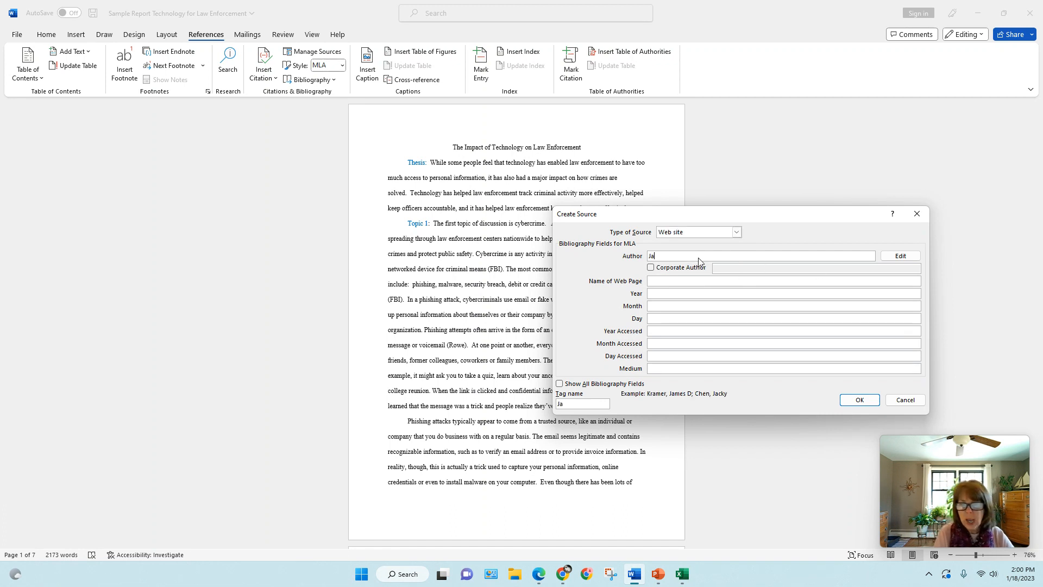
type("ck M. G")
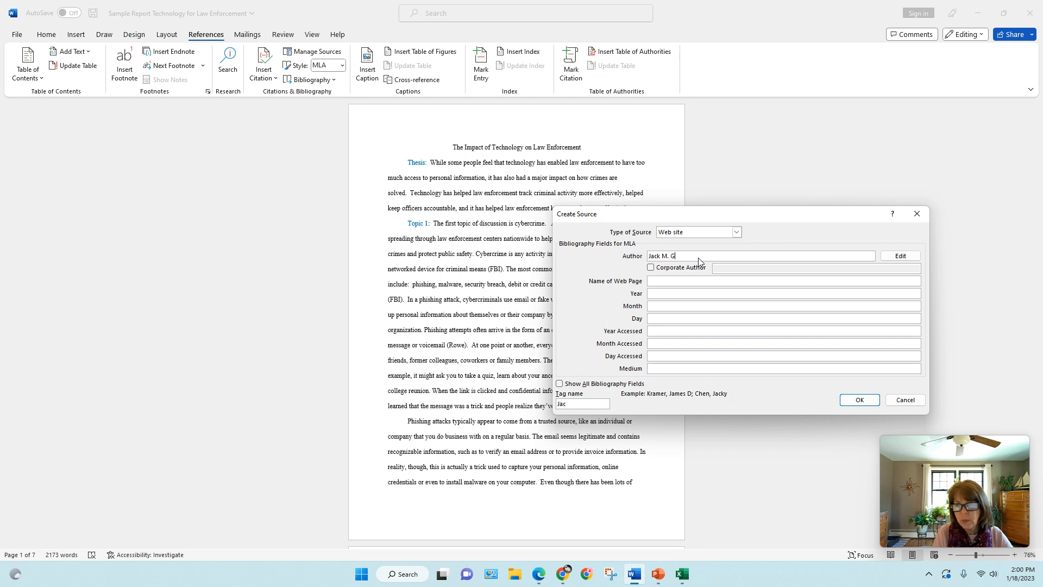
type("ermain")
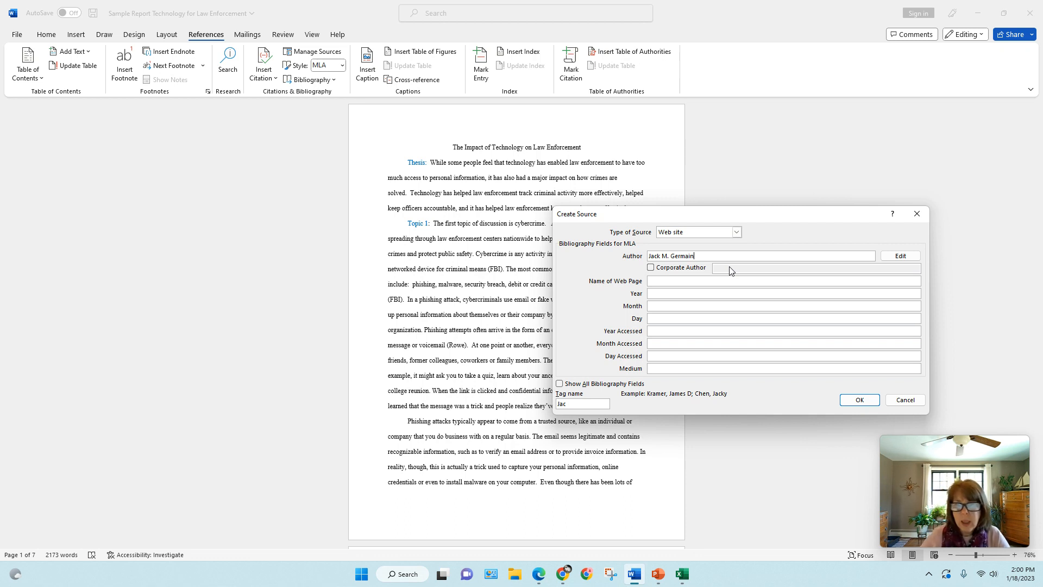
left_click(653, 270)
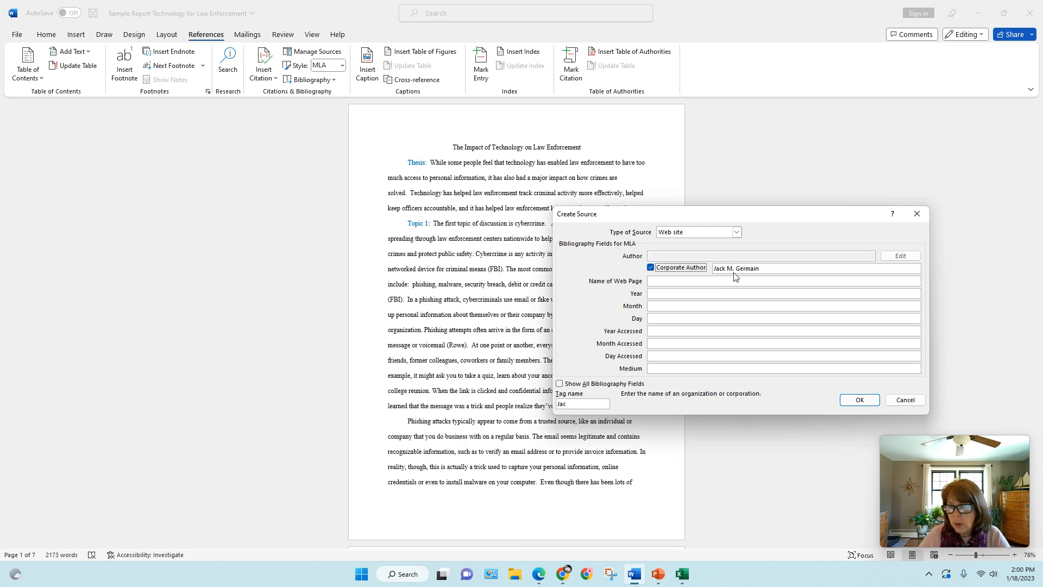
left_click(680, 270)
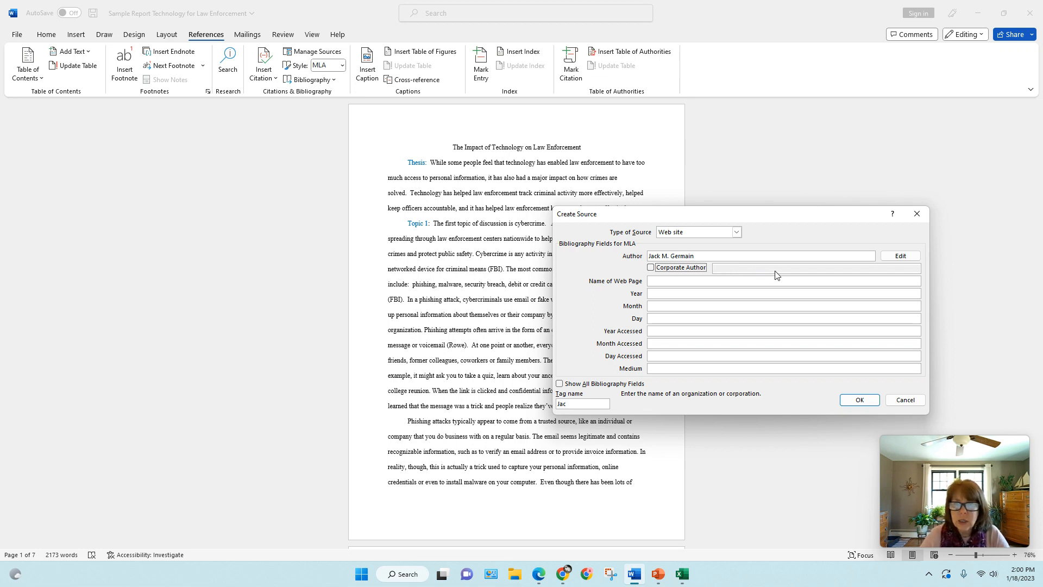
Enter Technewsworld.com as the source's web page name
left_click(657, 281)
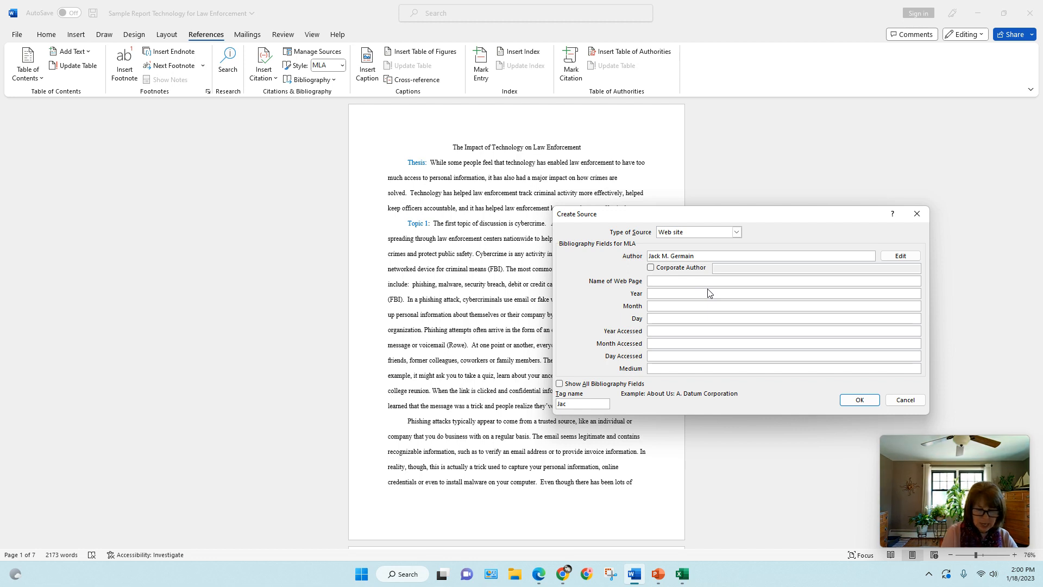
type("Tech ")
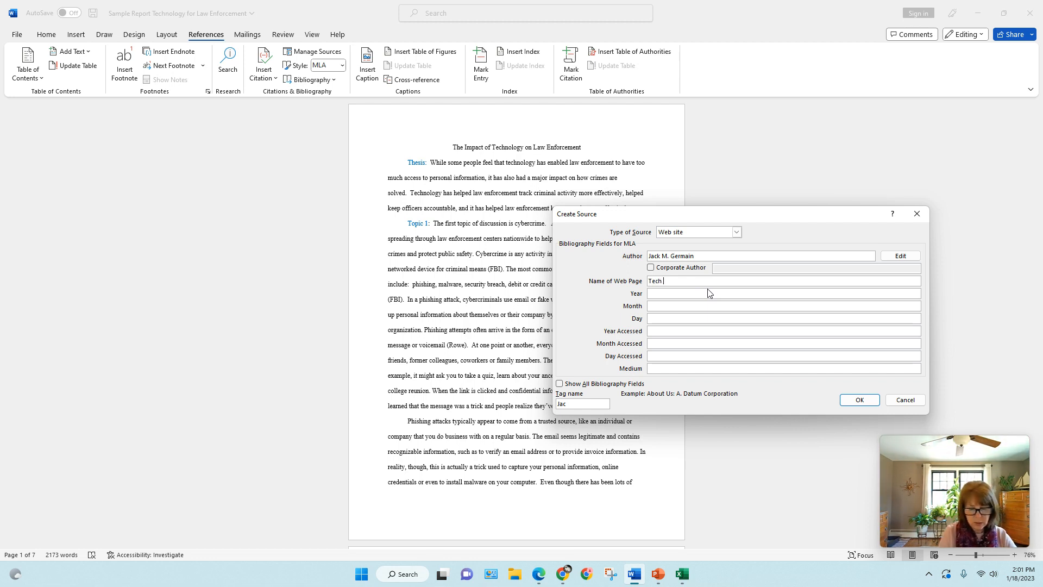
type("news")
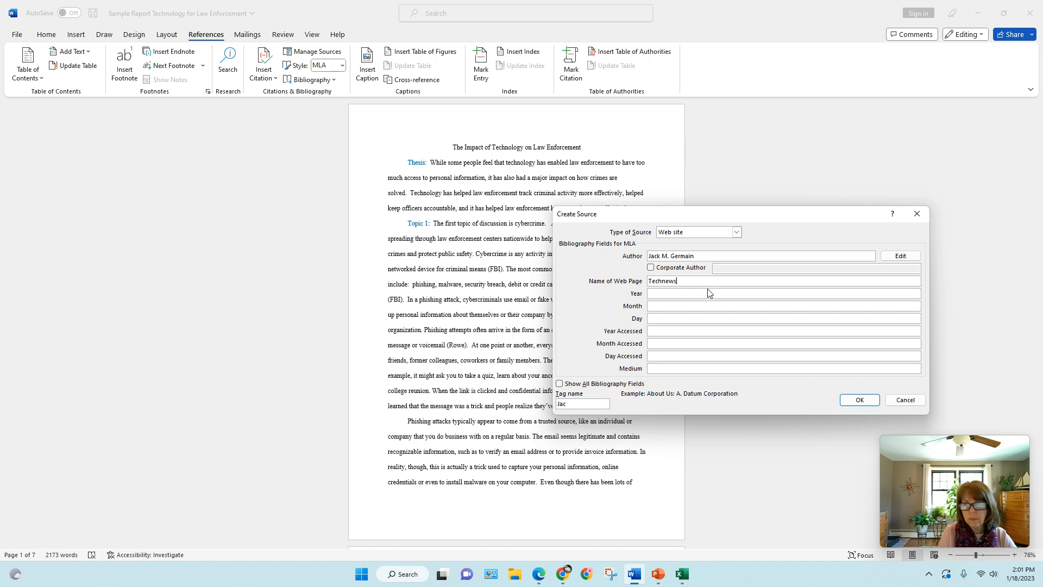
type("world.com")
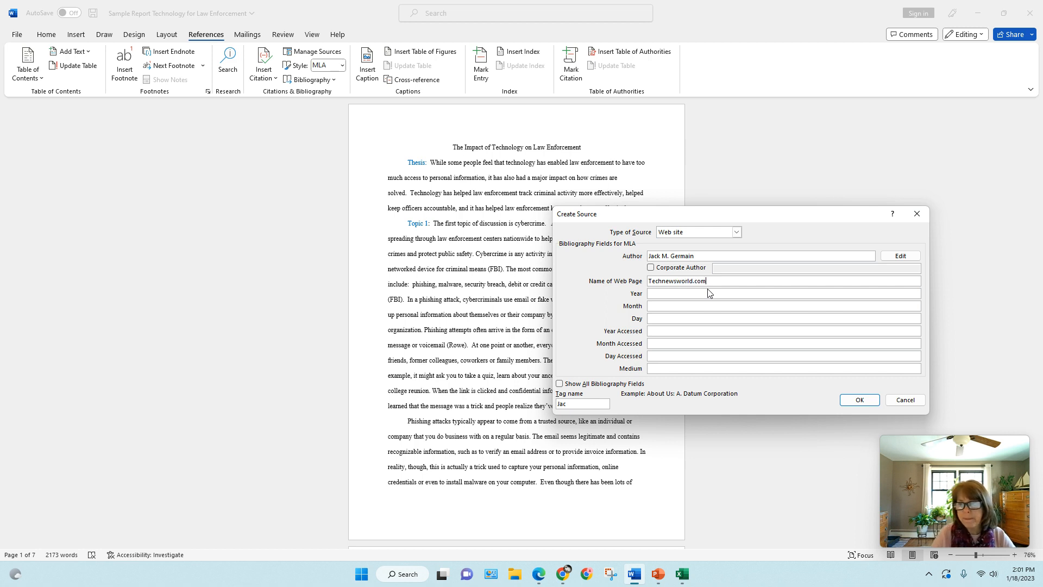
Set the source's publication date to year 2022, month September and day 13
left_click(703, 292)
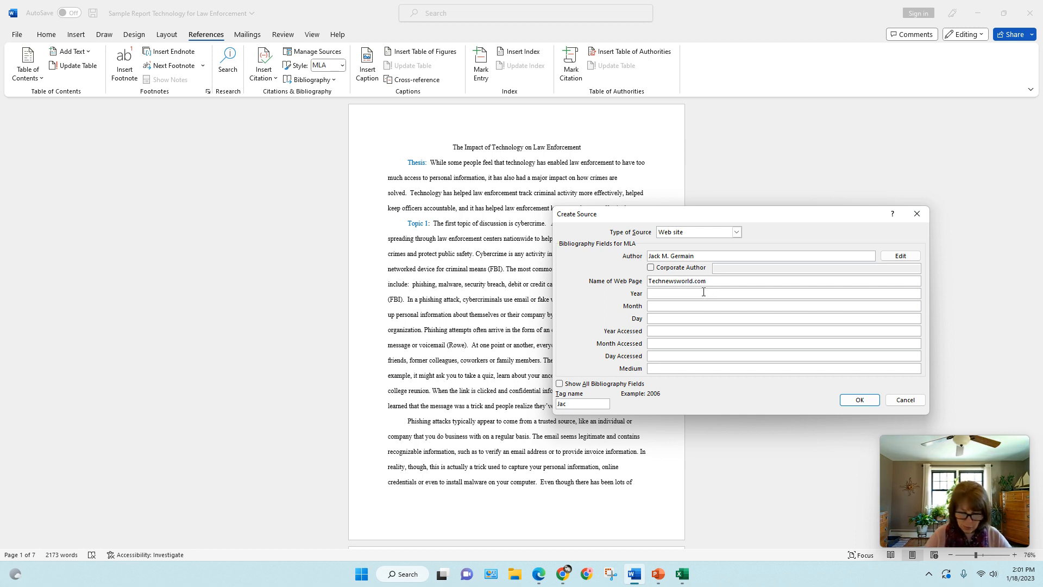
type("2022")
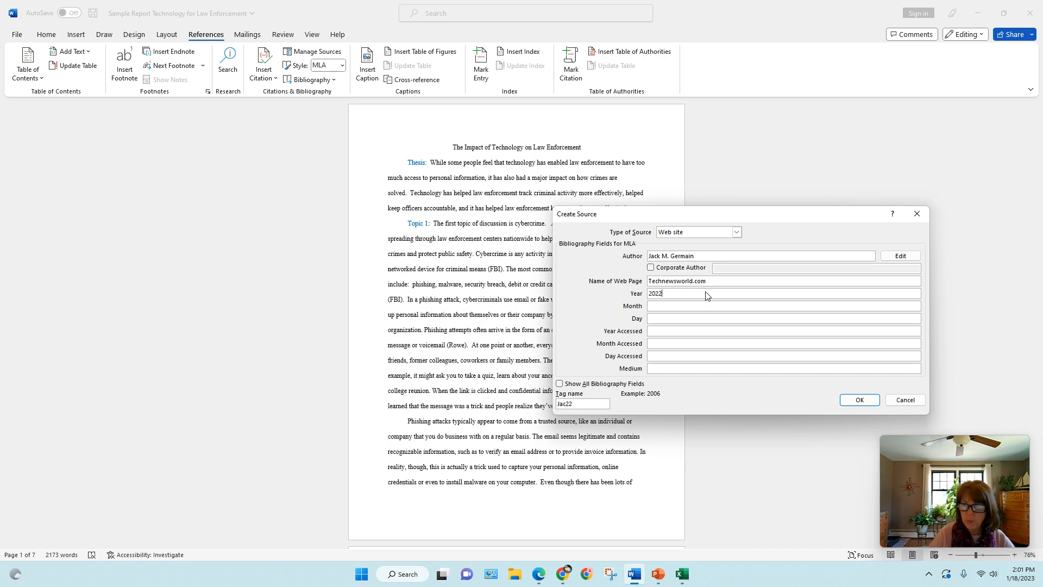
left_click(689, 307)
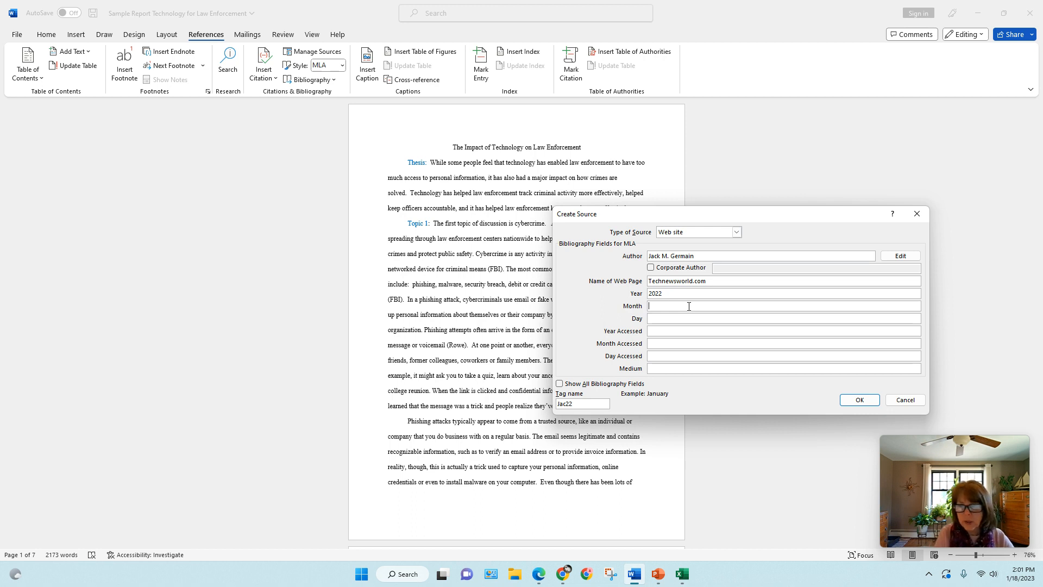
type("Se")
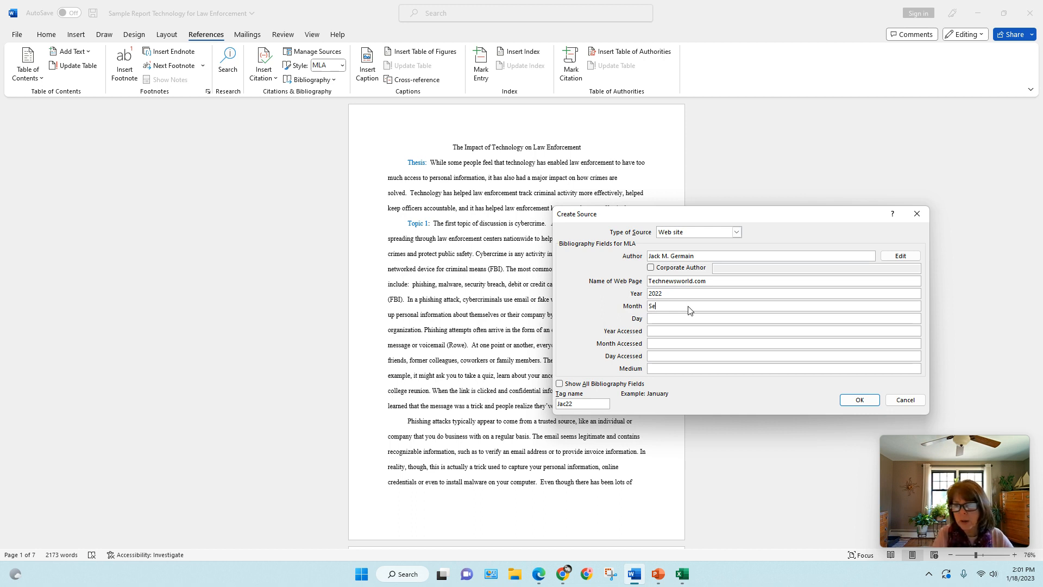
type("ptember")
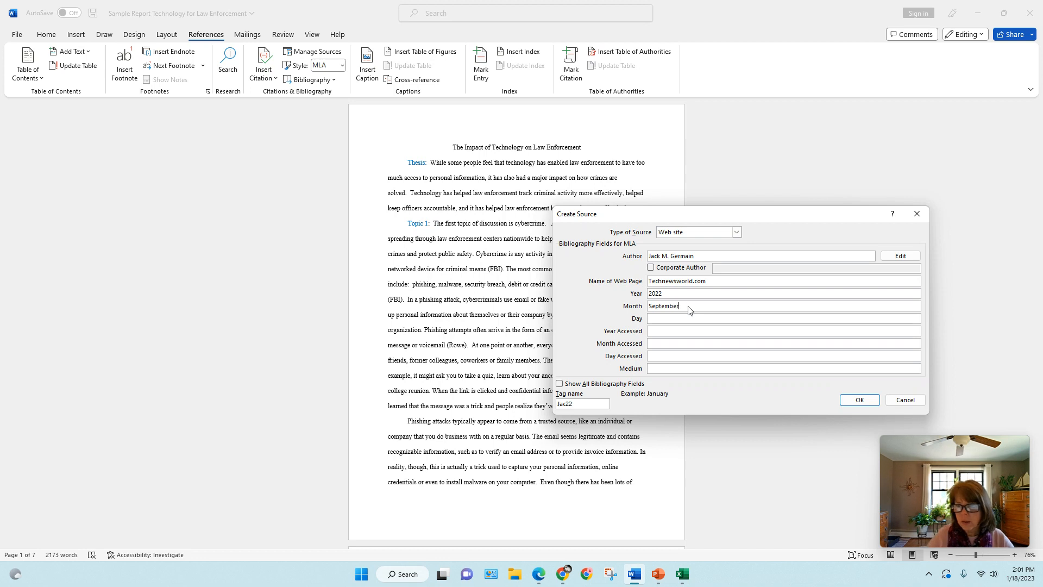
left_click(675, 318)
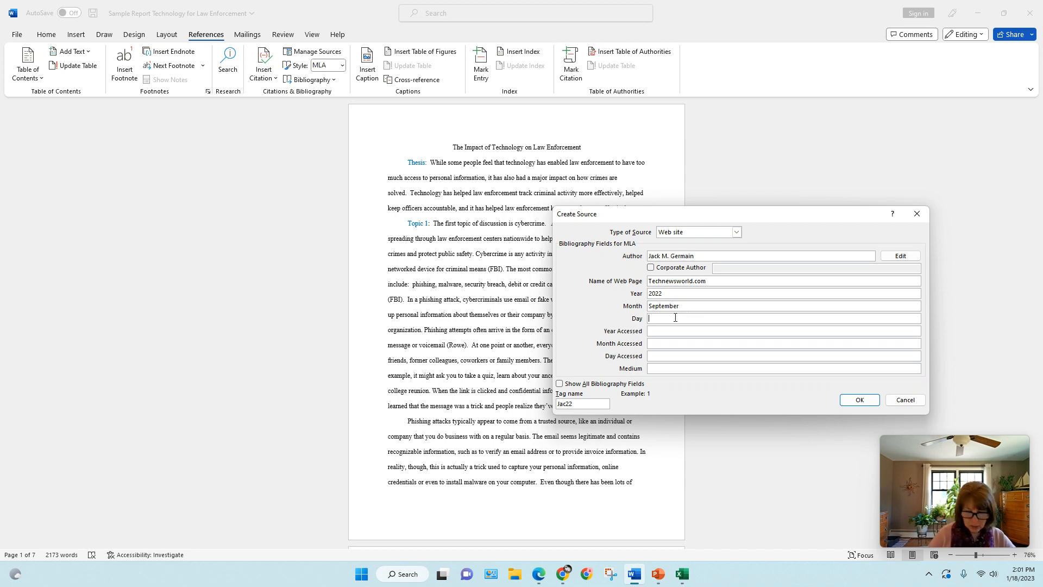
type("13")
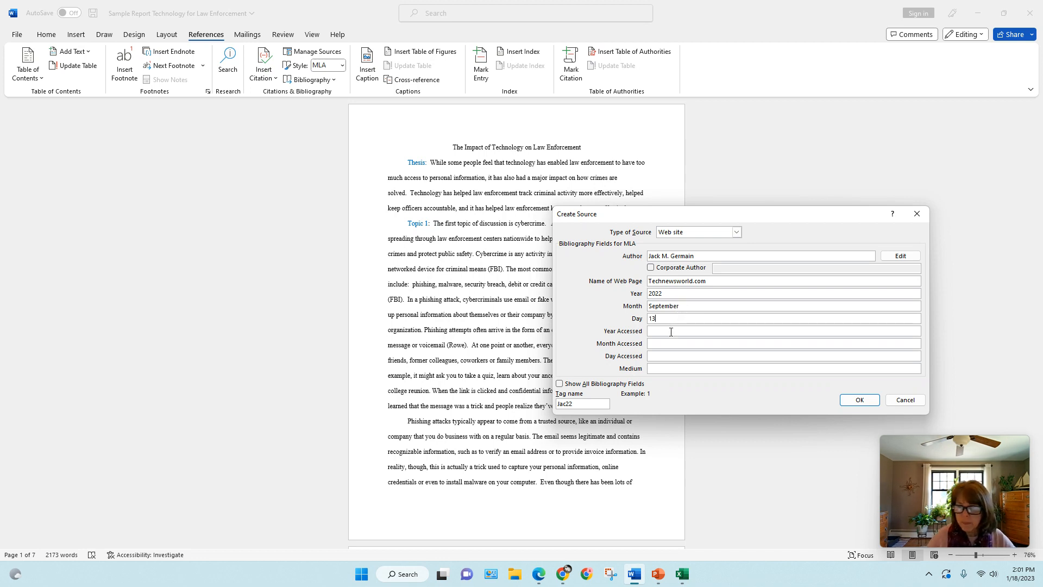
Set the new source's access date to year 2023, month January and day 18
left_click(671, 332)
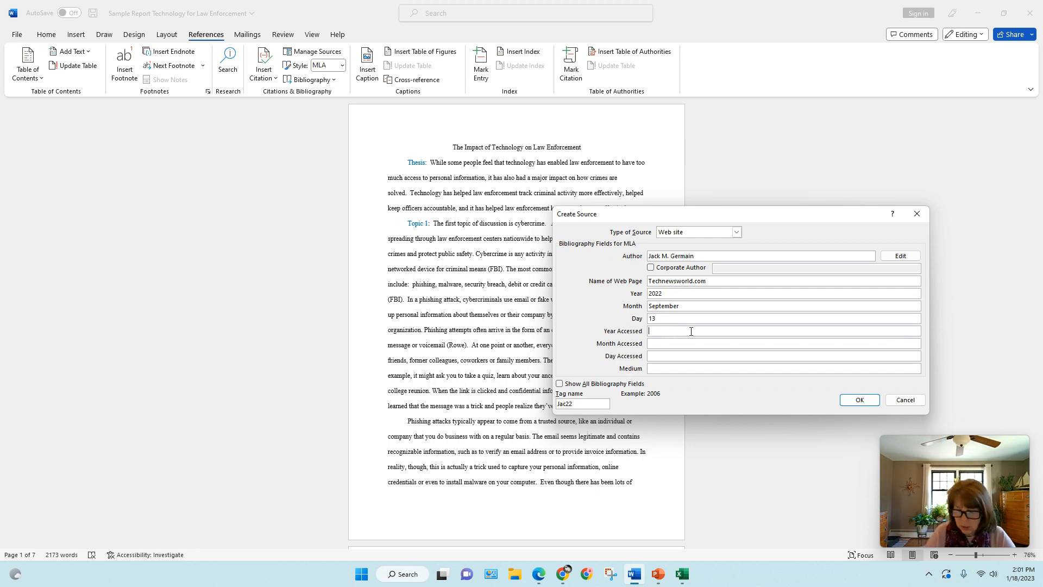
type("2023")
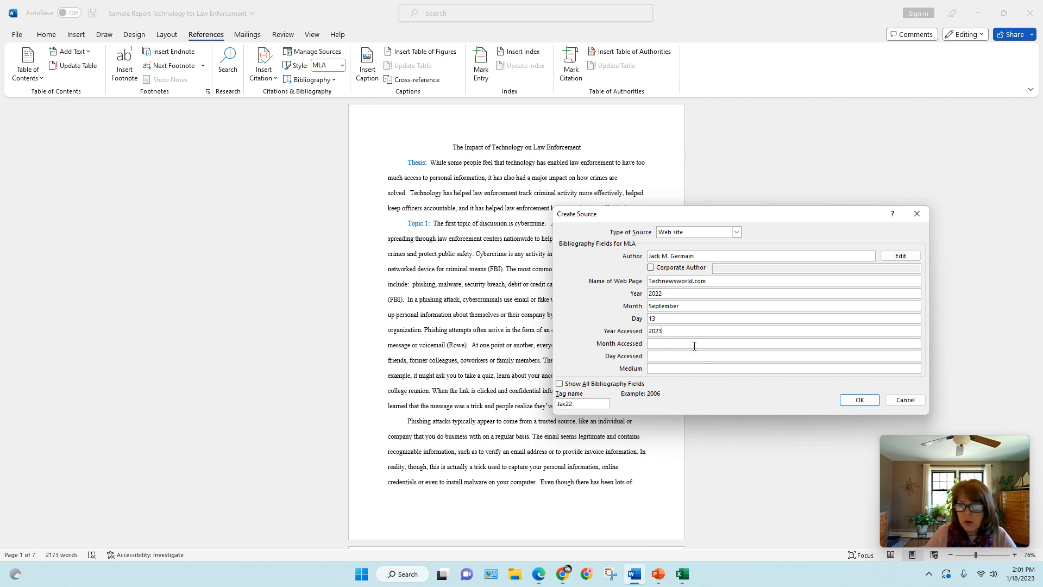
left_click(695, 345)
type("January")
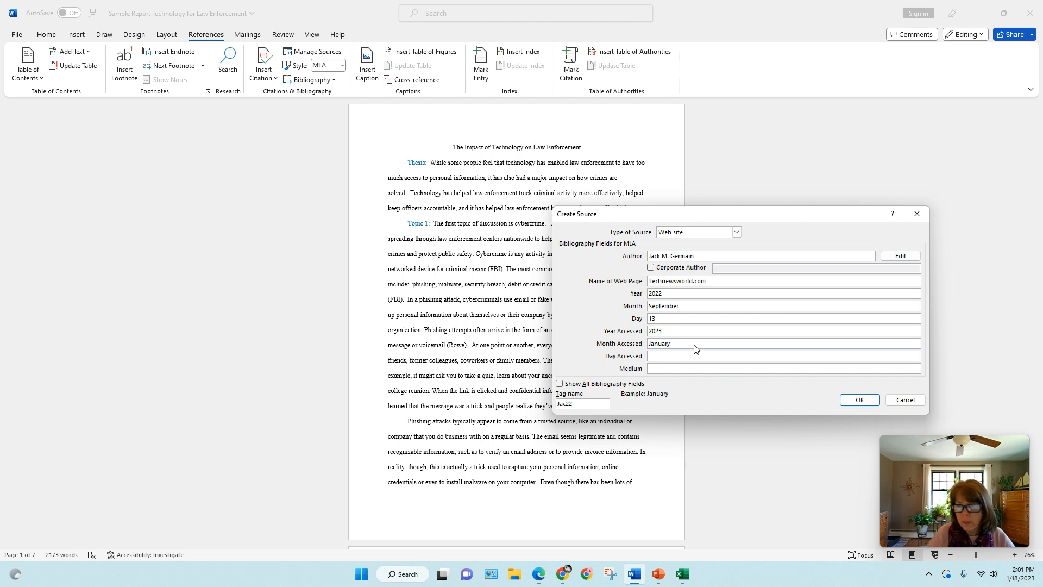
left_click(693, 356)
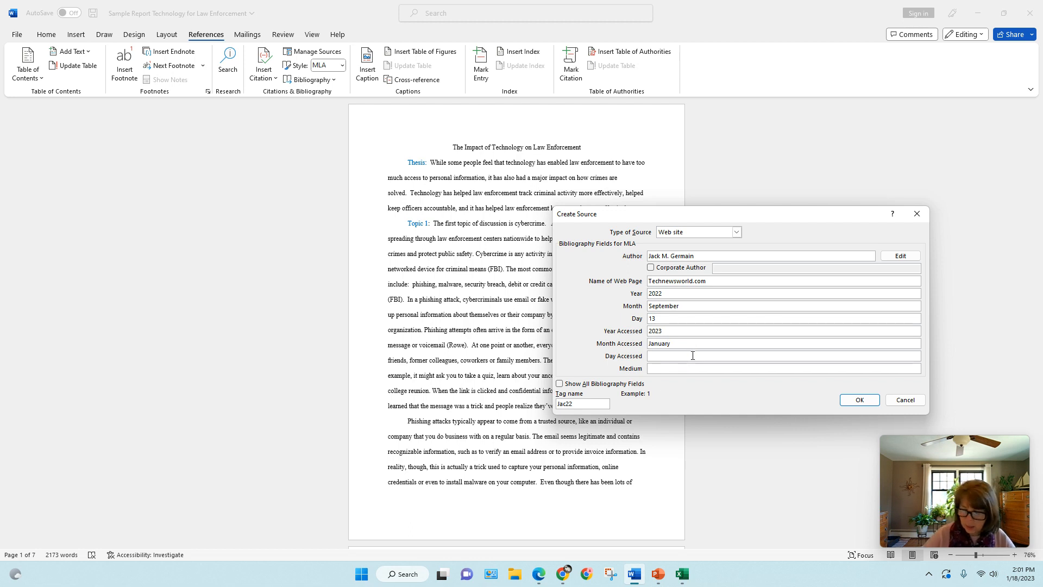
type("18")
Enter Website as the source's medium and save the source so its citation is inserted in the report
left_click(690, 369)
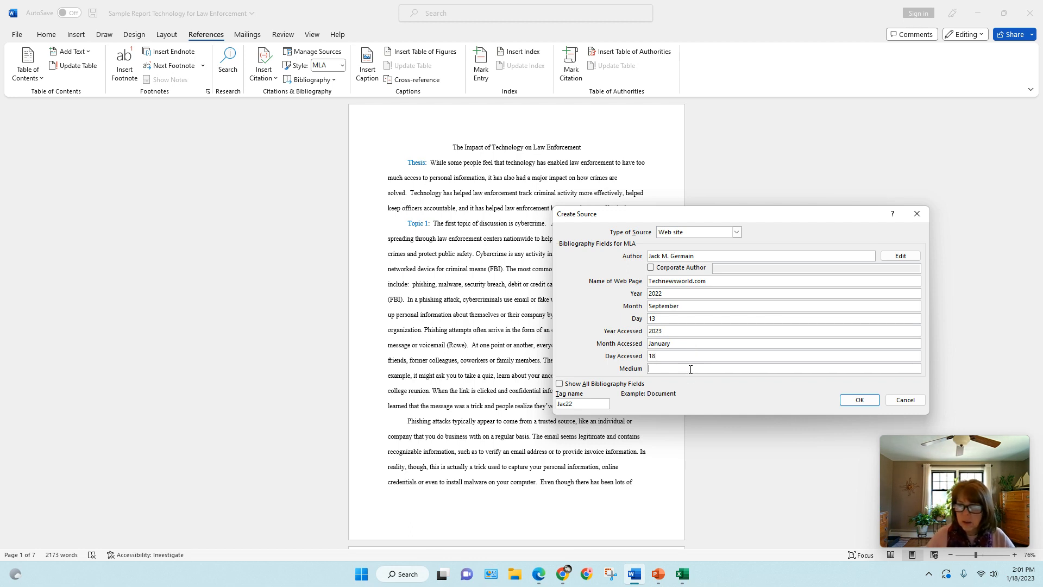
type("Wes")
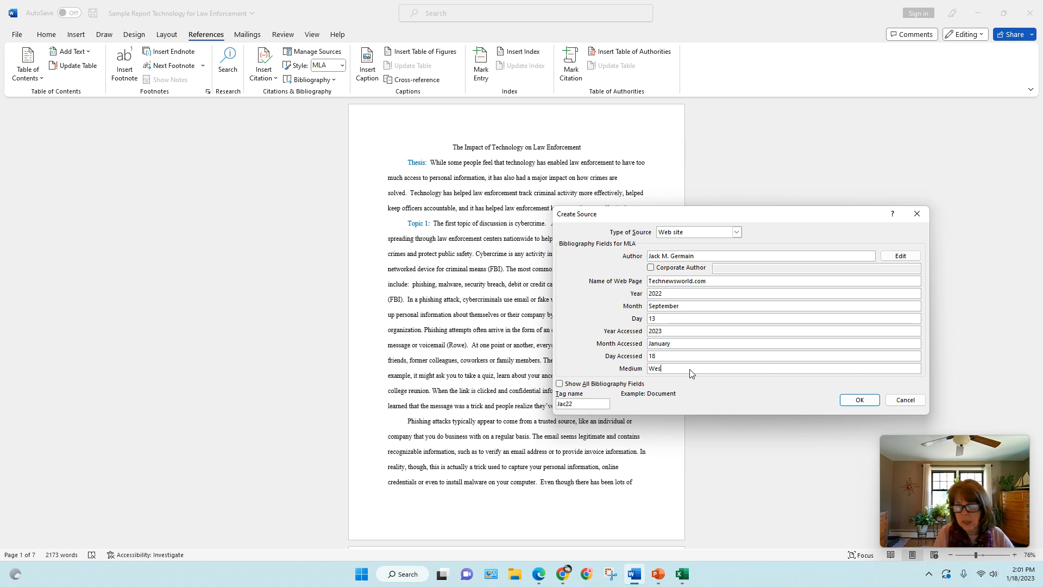
type("bsite")
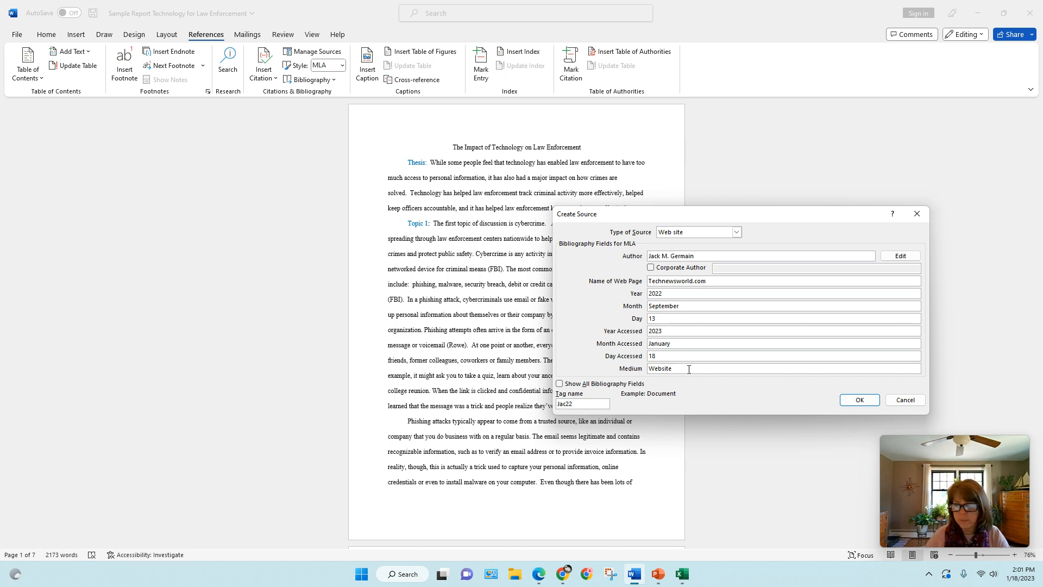
left_click(851, 402)
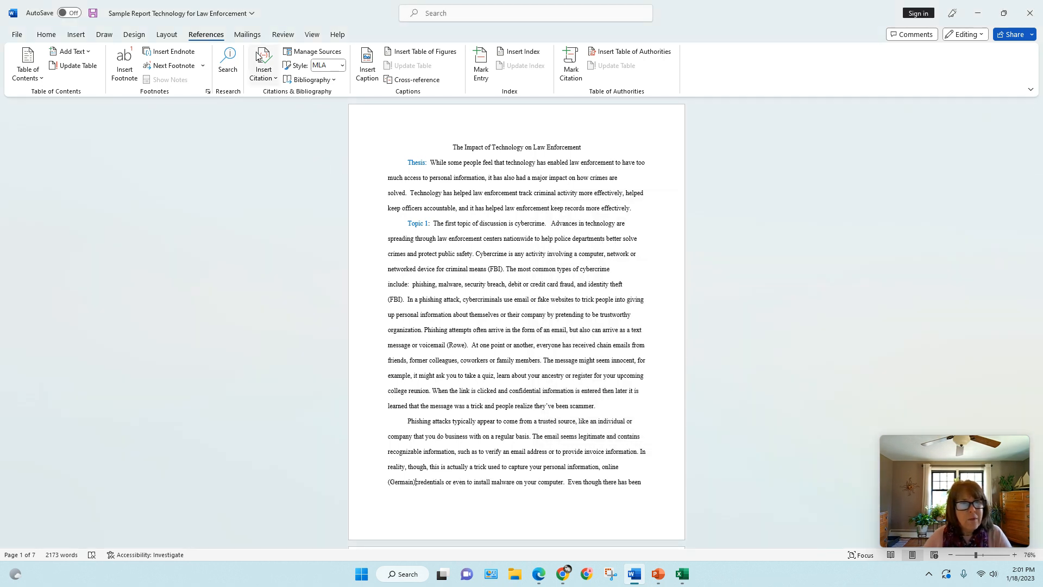
Insert a citation of the Technewsworld.com source before the period of the sentence ending "people realize they've been scammer"
left_click(263, 63)
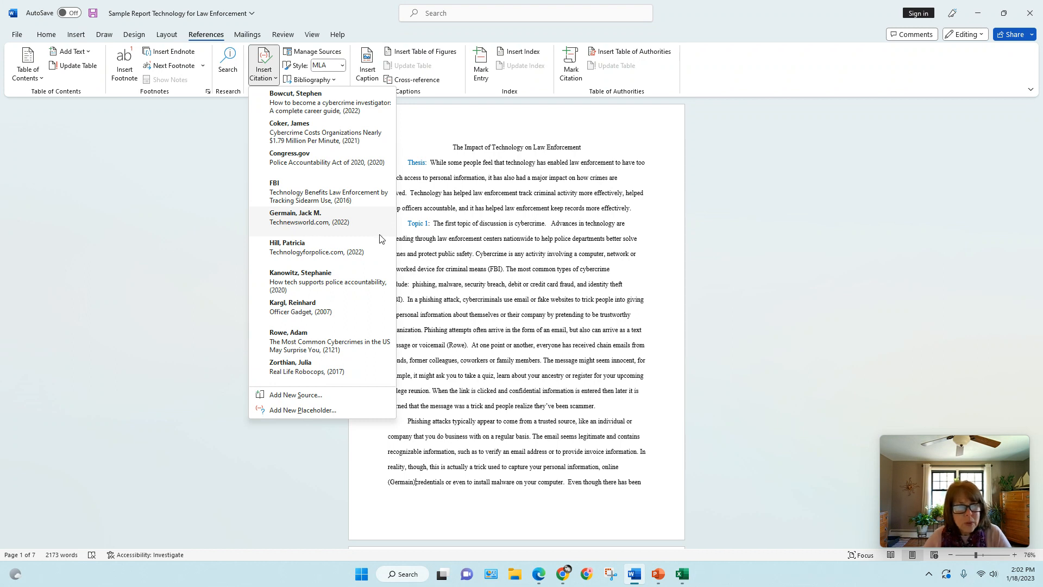
left_click(563, 259)
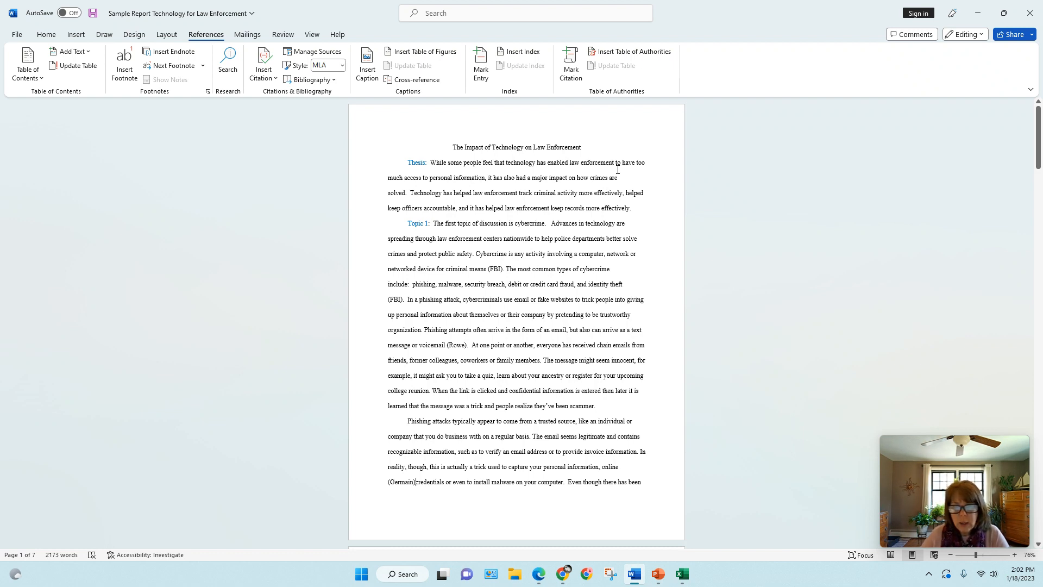
left_click(594, 410)
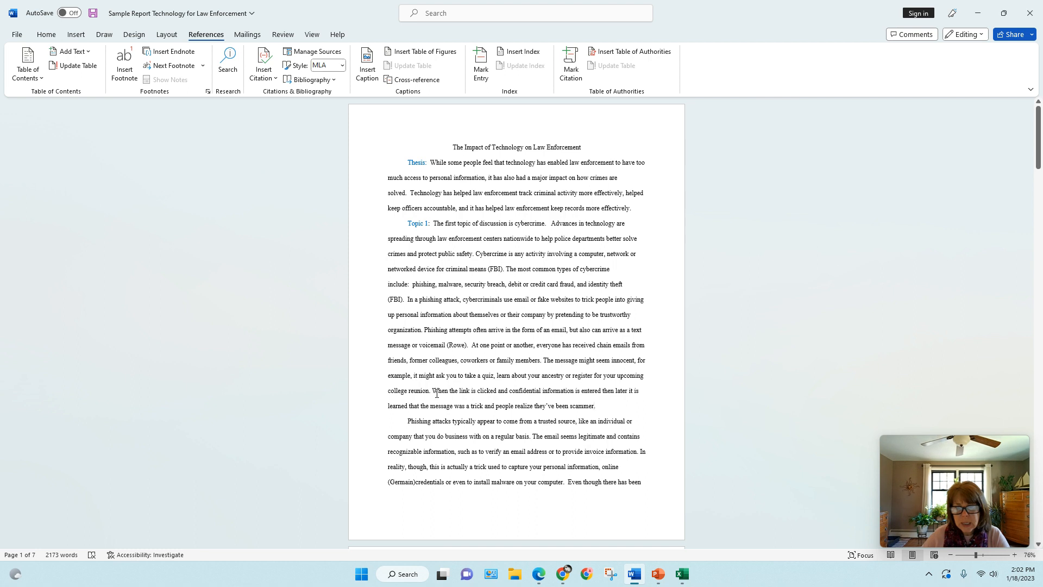
left_click_drag(433, 392, 586, 407)
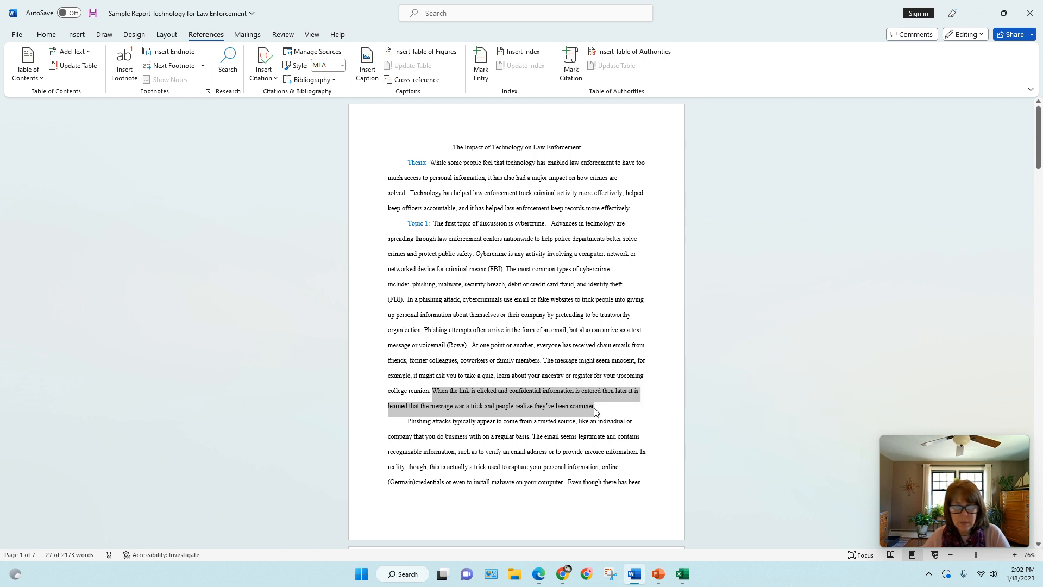
left_click(594, 414)
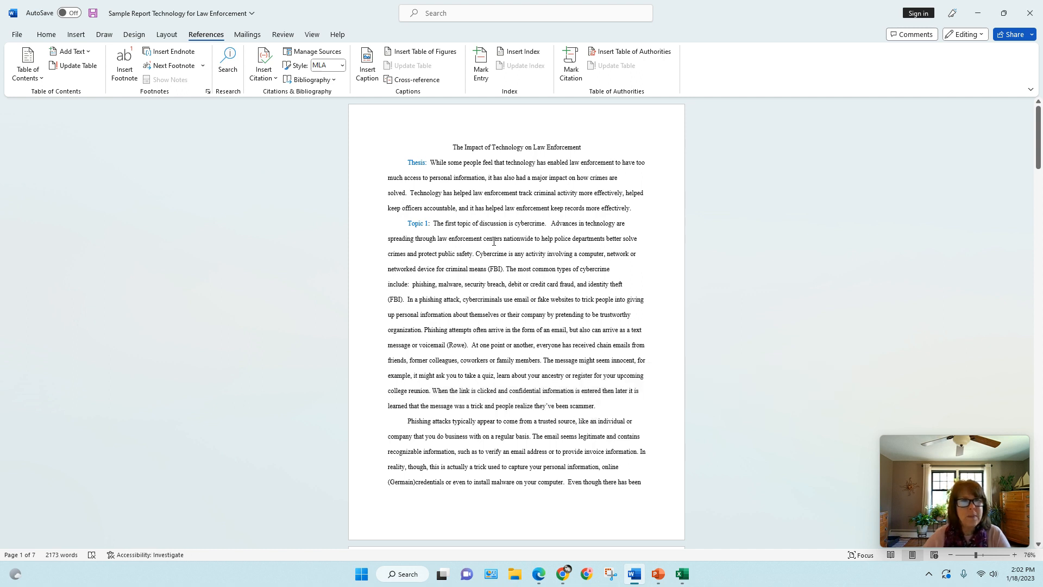
left_click(262, 61)
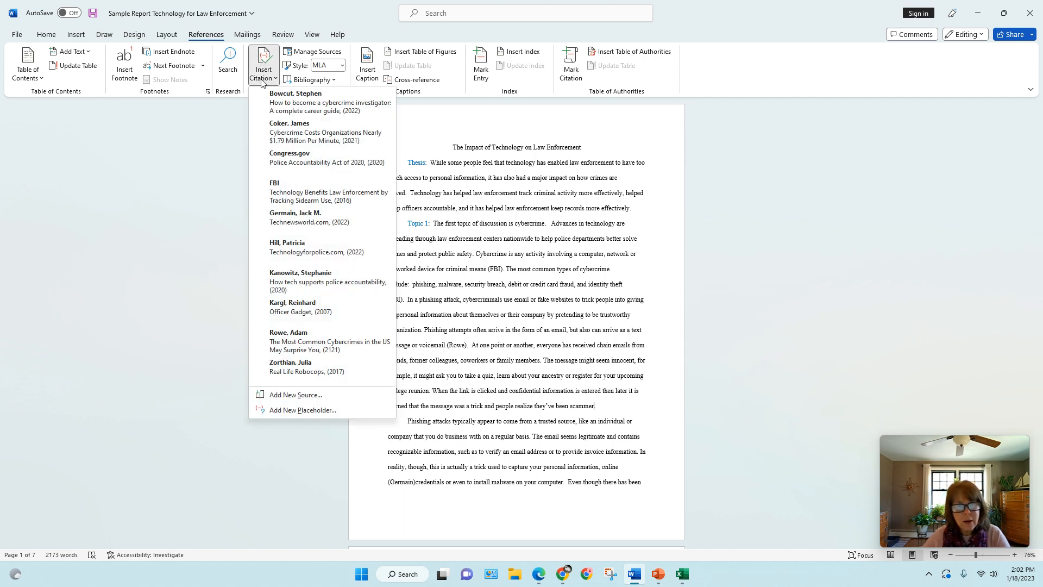
left_click(297, 218)
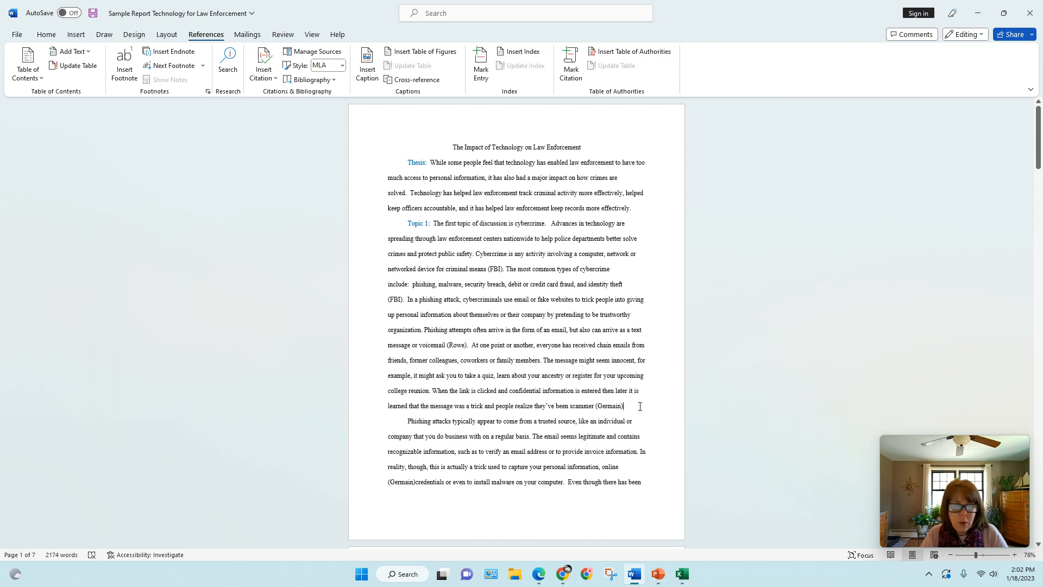
left_click(640, 406)
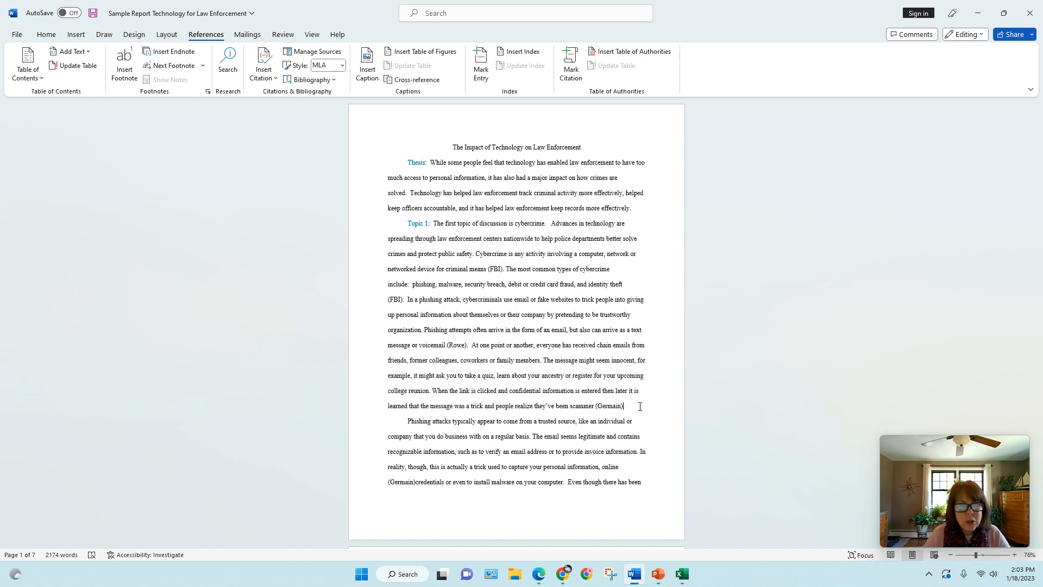
left_click(625, 406)
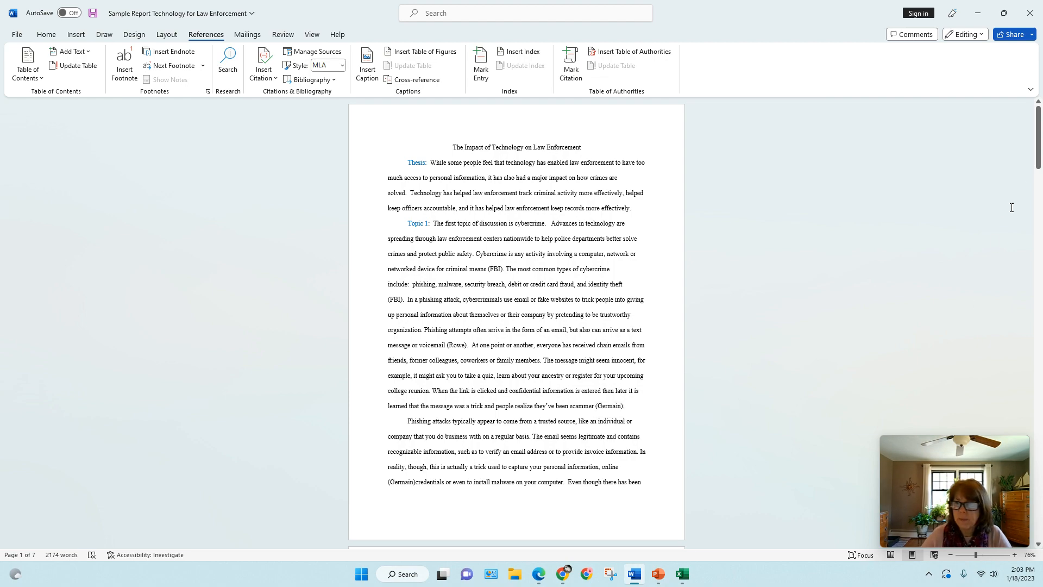
Start a new page after the report's conclusion, insert a Works Cited list there and check its Technewsworld.com entry
left_click_drag(1038, 158, 1040, 530)
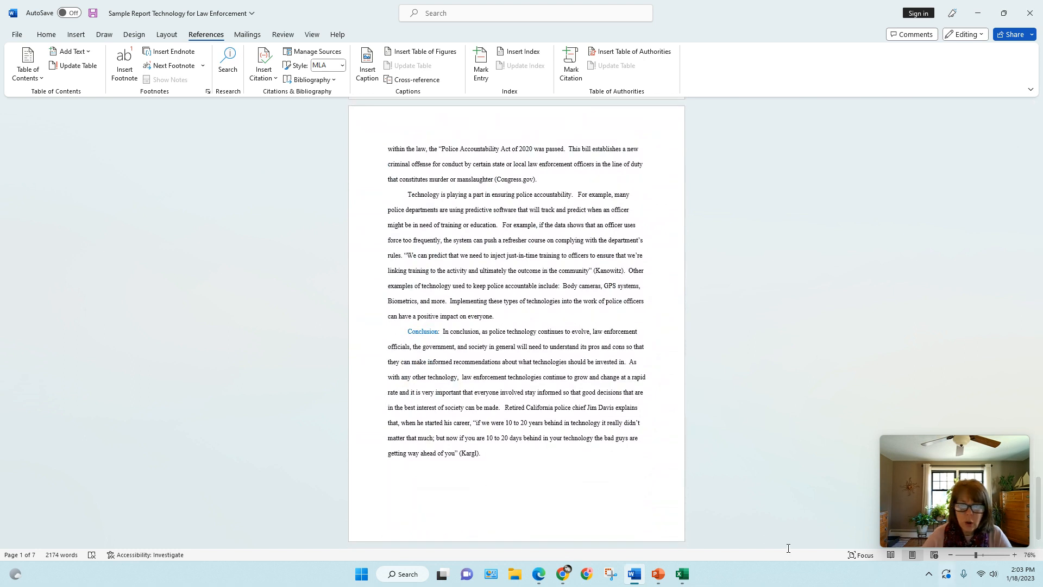
left_click(496, 455)
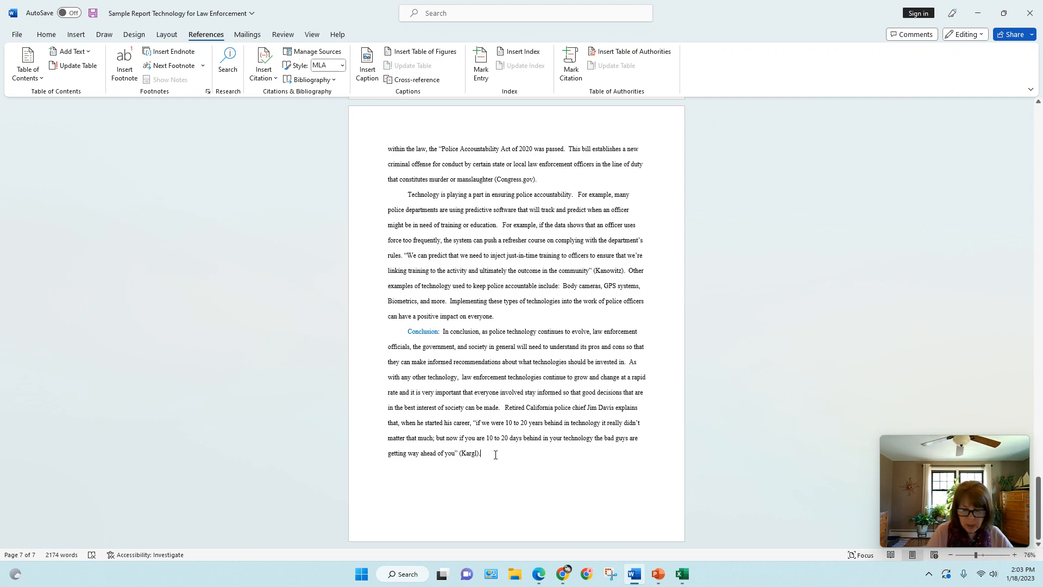
key("ctrl+Return")
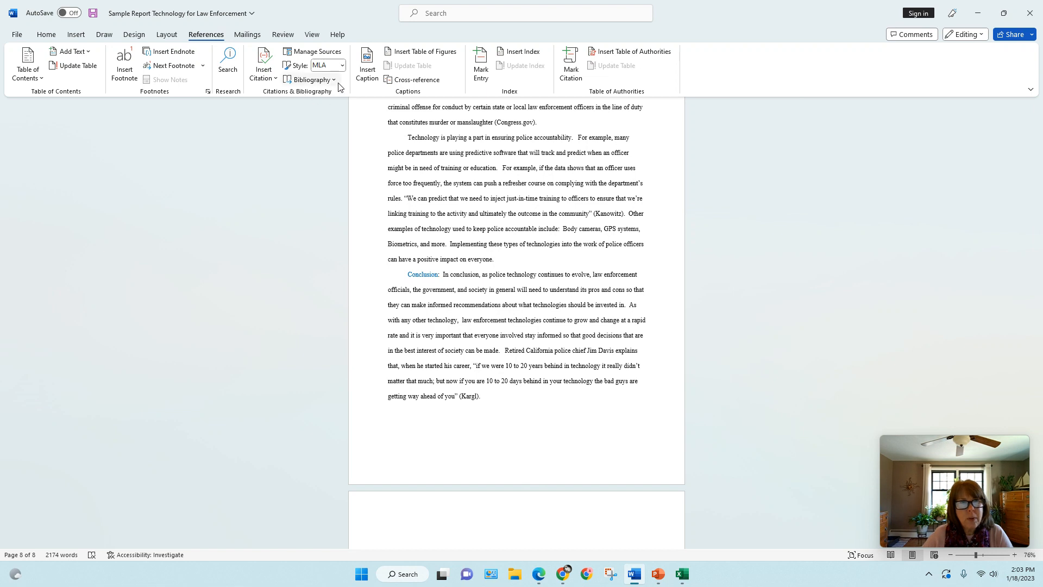
left_click(312, 79)
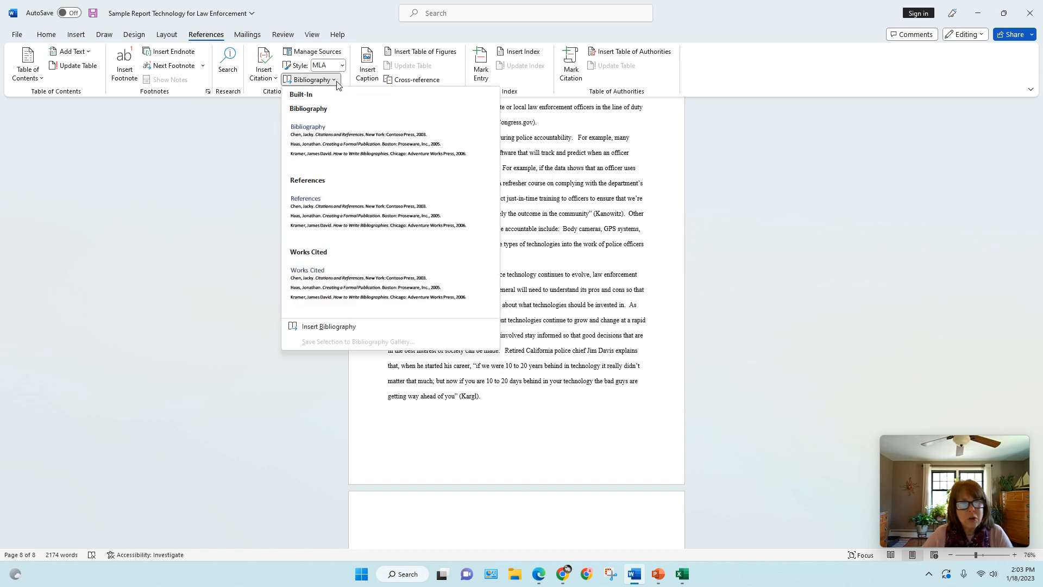
left_click(338, 278)
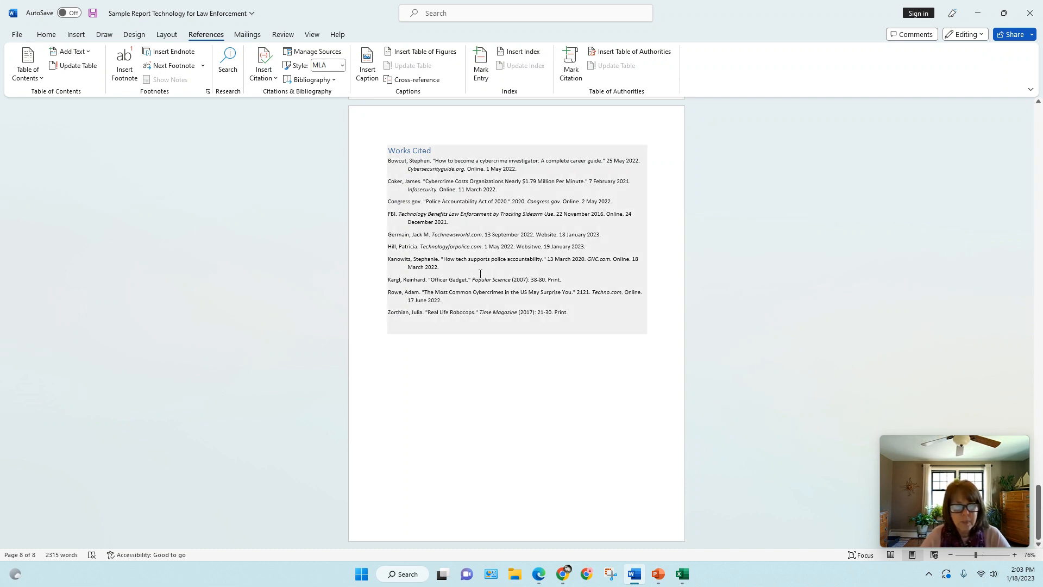
left_click_drag(389, 234, 612, 240)
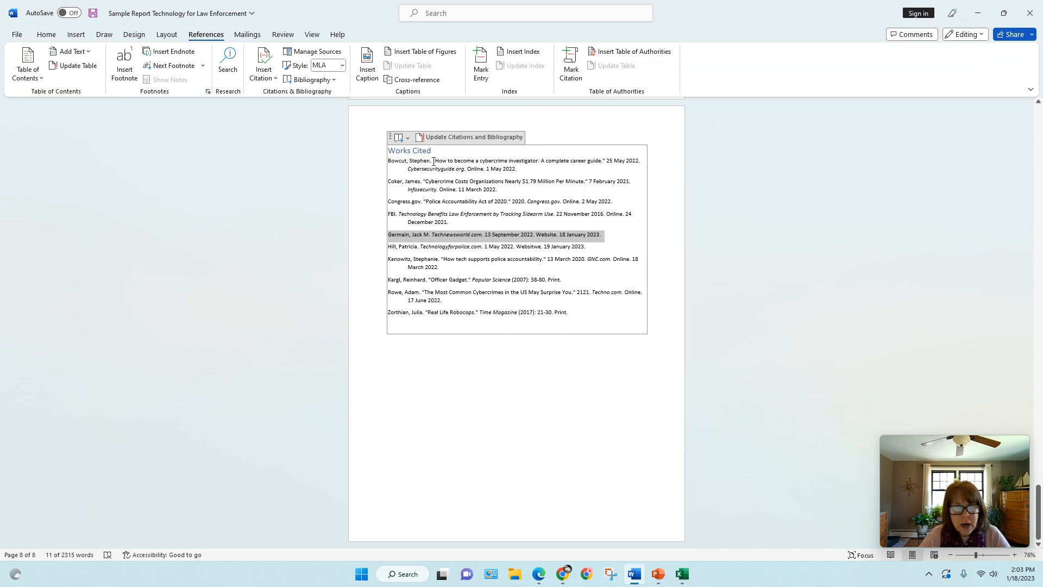
left_click(1031, 493)
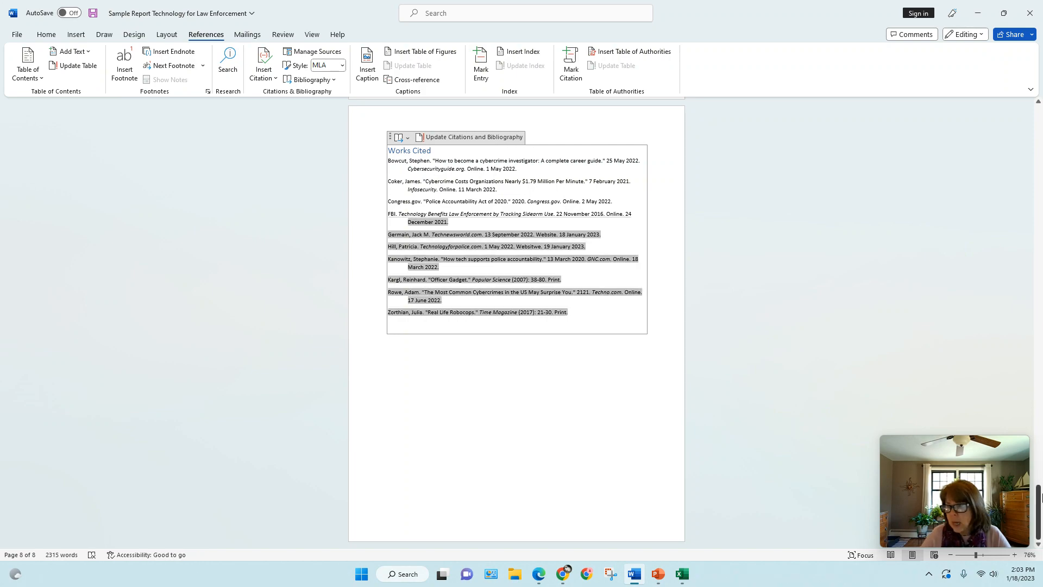
Delete the uncited Technologyforpolice.com (2022) source from the document's current source list
left_click_drag(1039, 500, 989, 106)
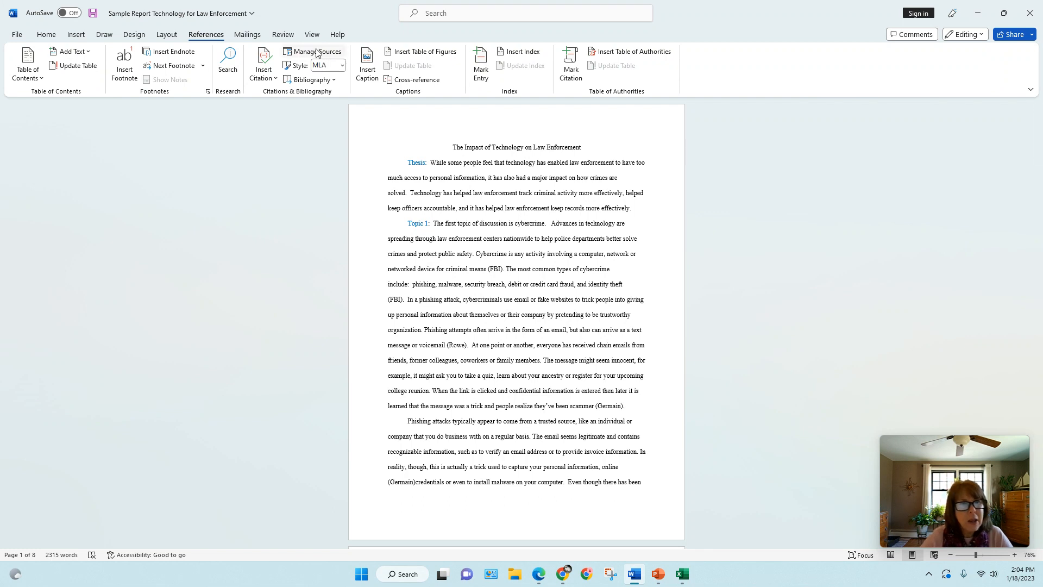
left_click(298, 54)
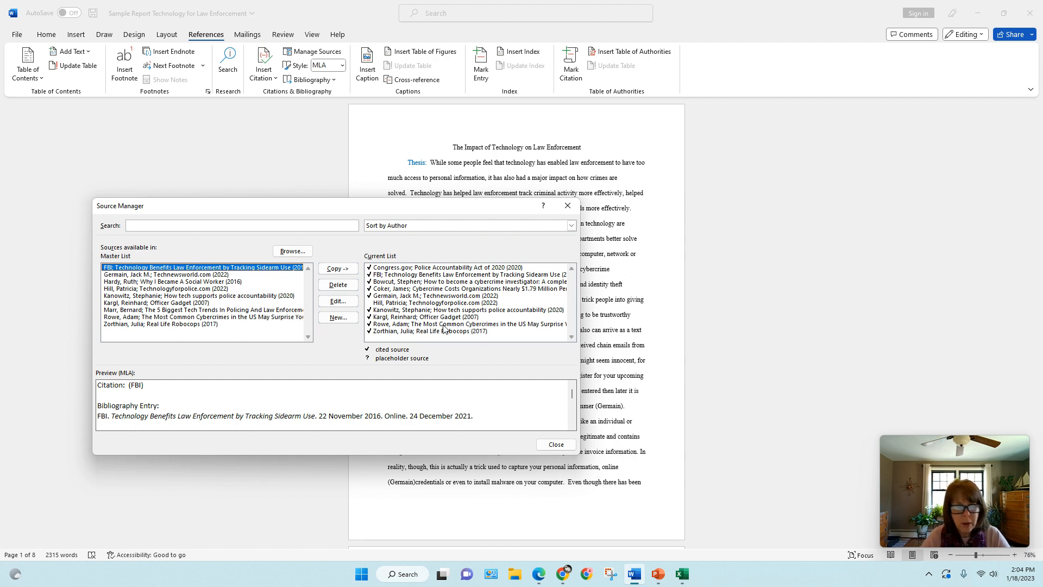
left_click(378, 303)
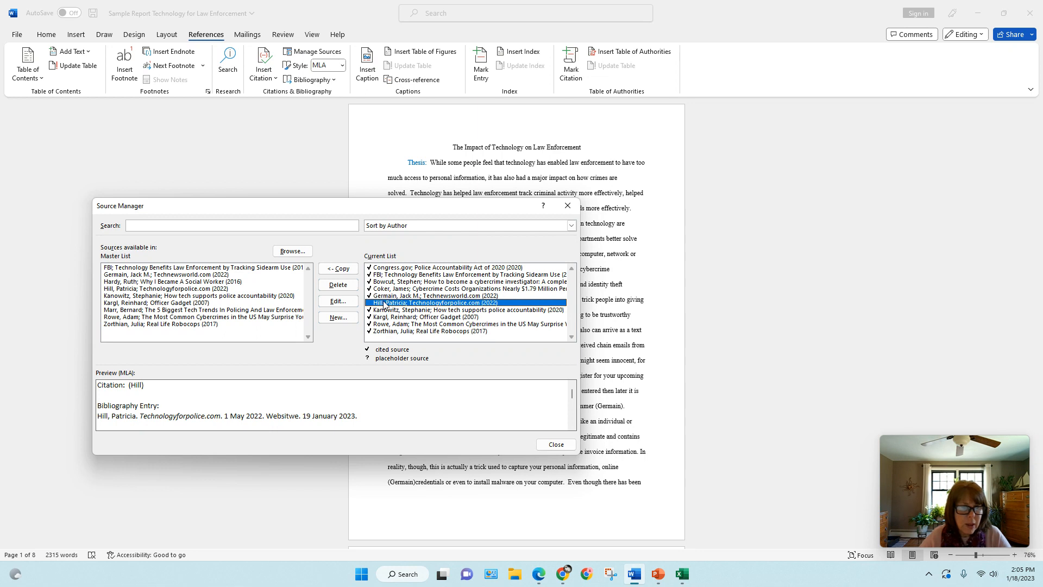
left_click(348, 286)
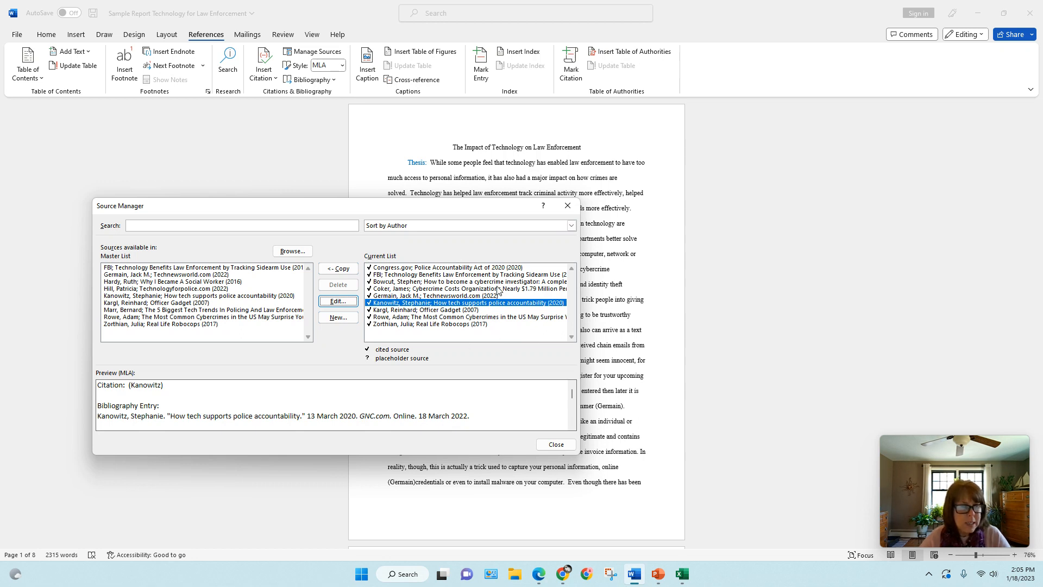
Change the Technewsworld.com source's publication month to October, updating both the master list and the current document
left_click(396, 298)
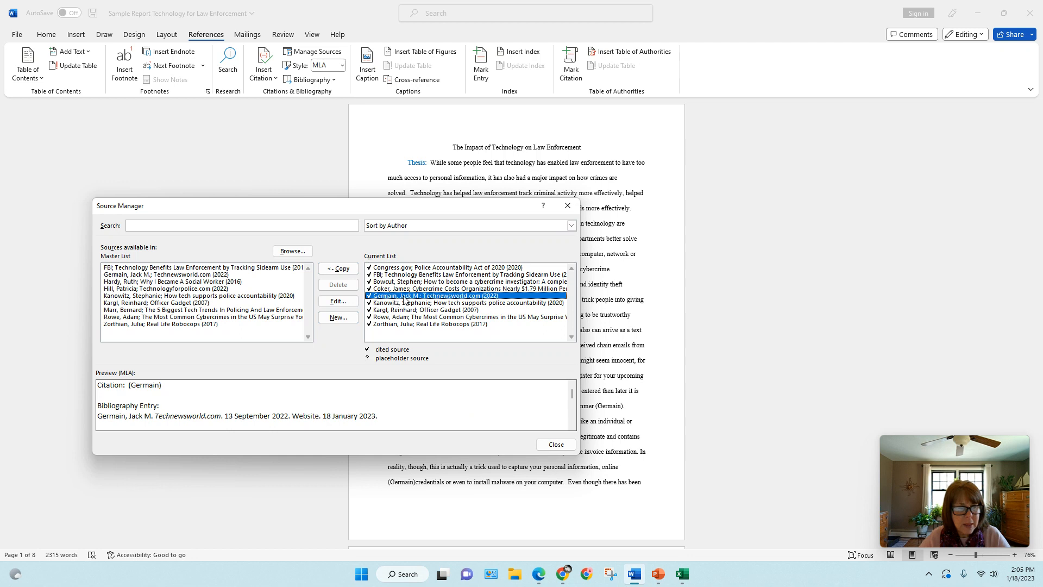
left_click(338, 302)
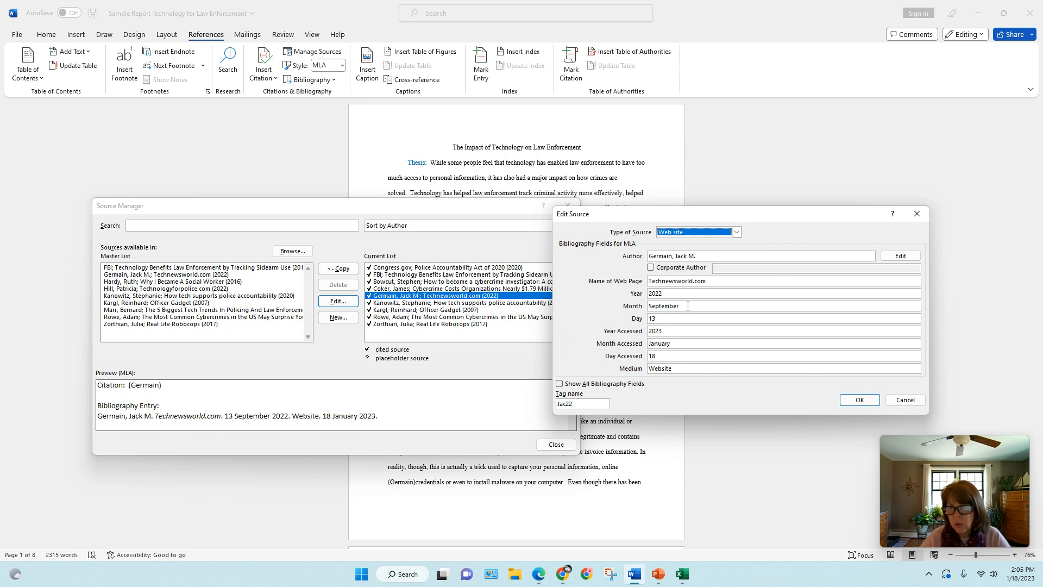
left_click_drag(688, 306, 643, 305)
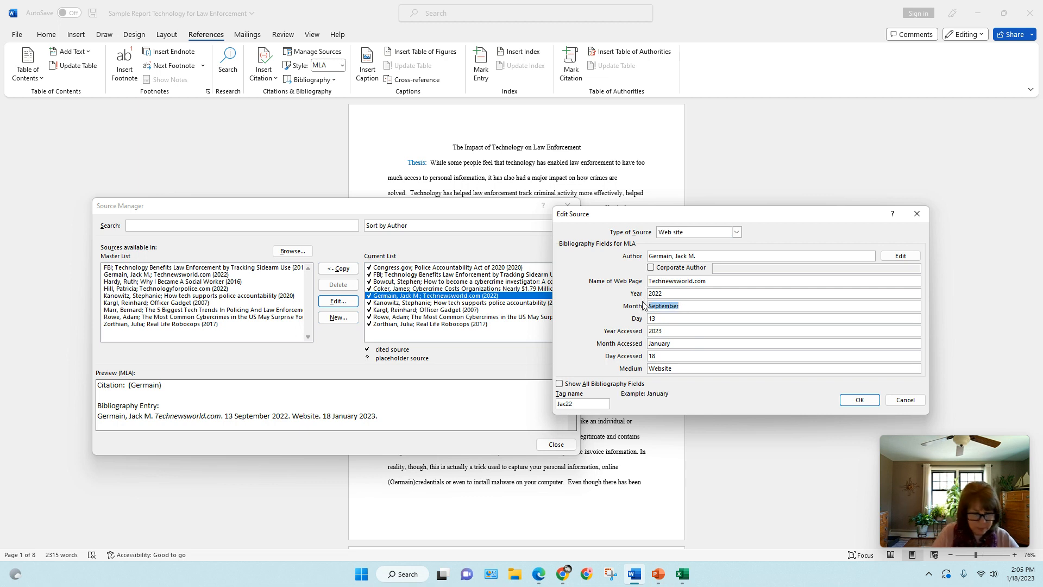
type("October")
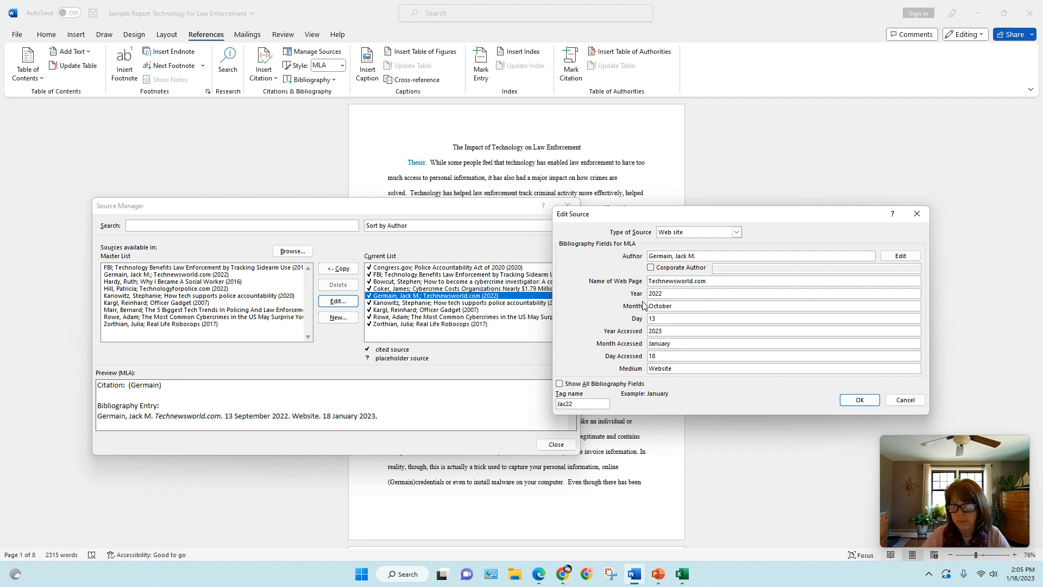
left_click(858, 400)
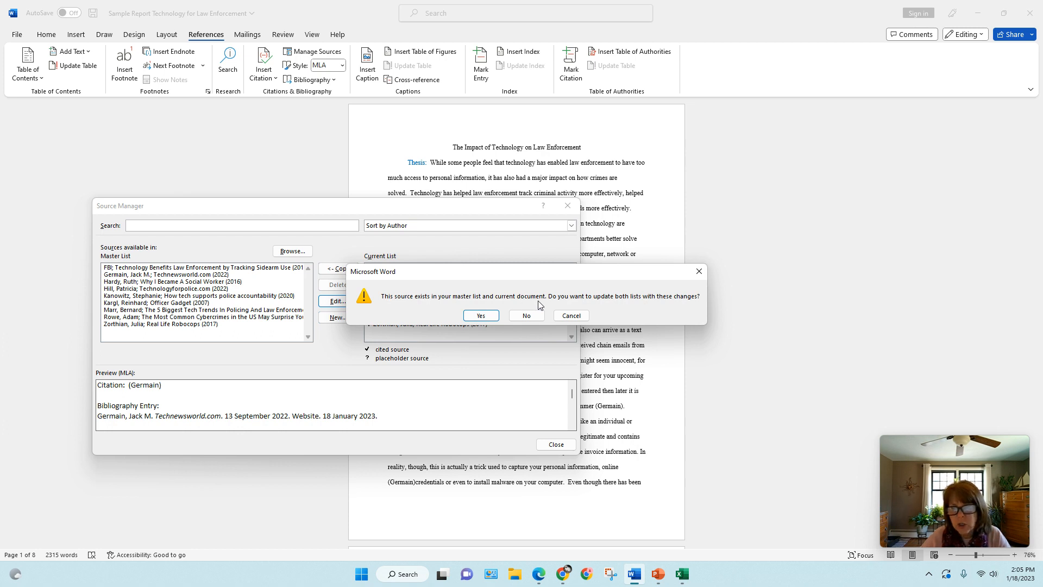
left_click(479, 315)
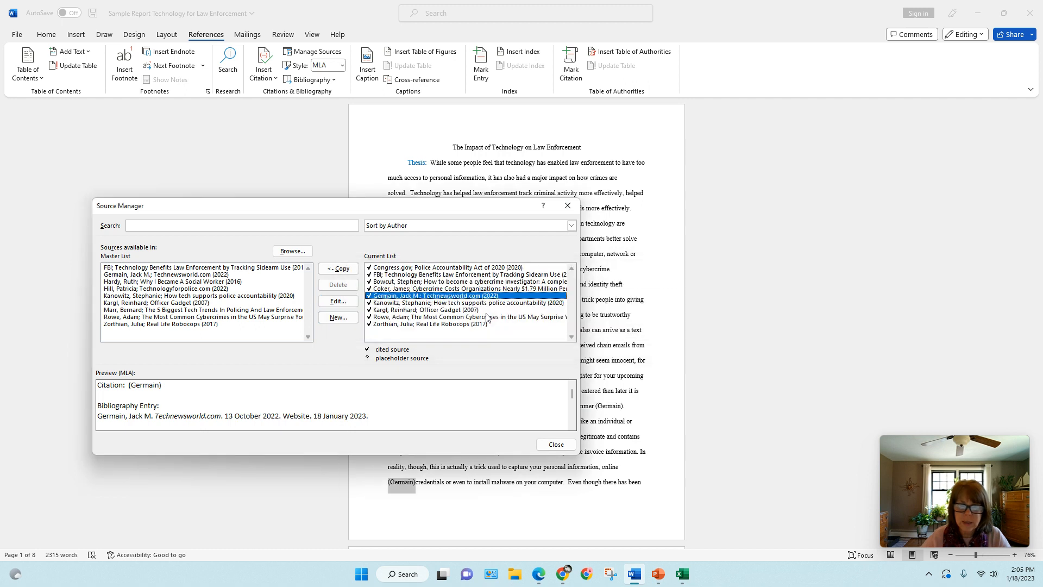
left_click(543, 446)
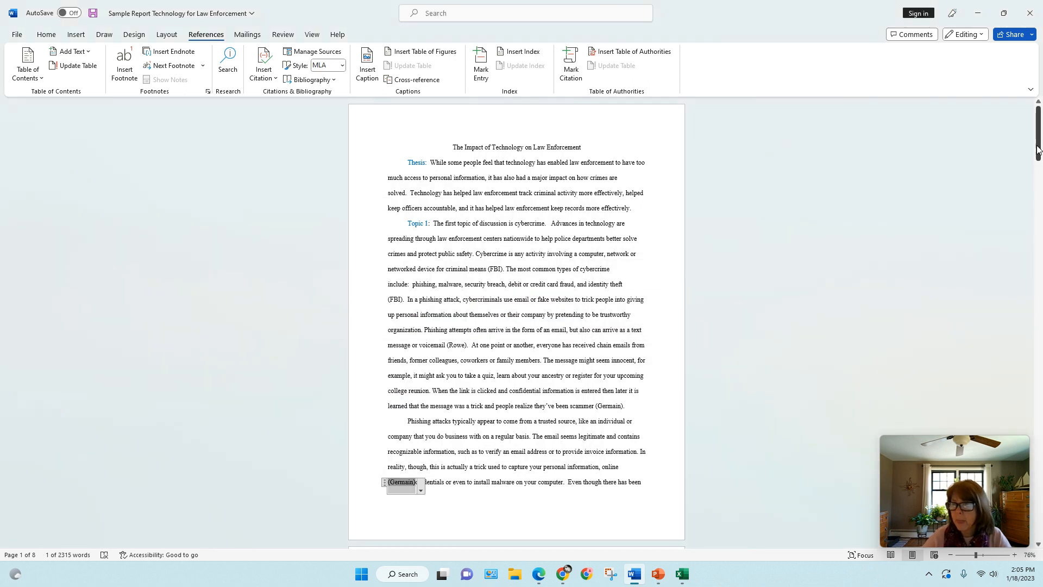
Update the citations and bibliography of the Works Cited list at the end of the report
mouse_move(1039, 150)
left_mouse_down()
mouse_move(1014, 450)
mouse_move(1009, 477)
mouse_move(973, 509)
left_mouse_up()
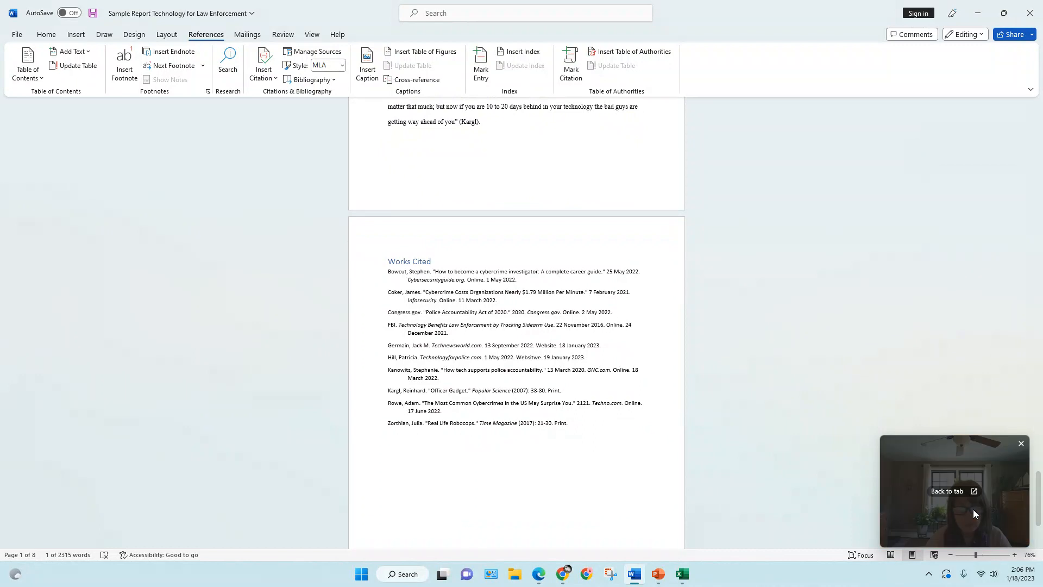
left_click(387, 372)
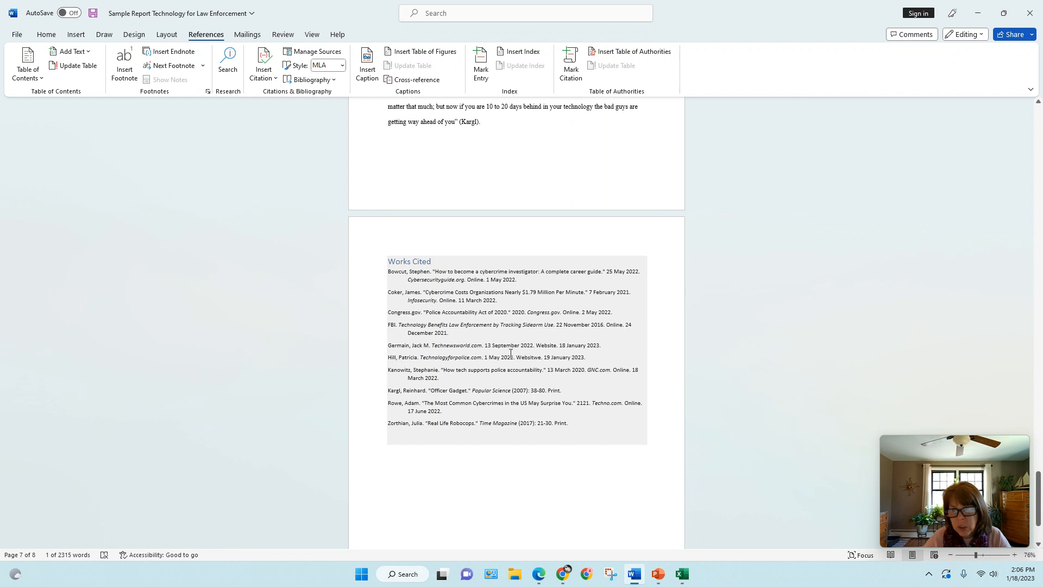
left_click(439, 264)
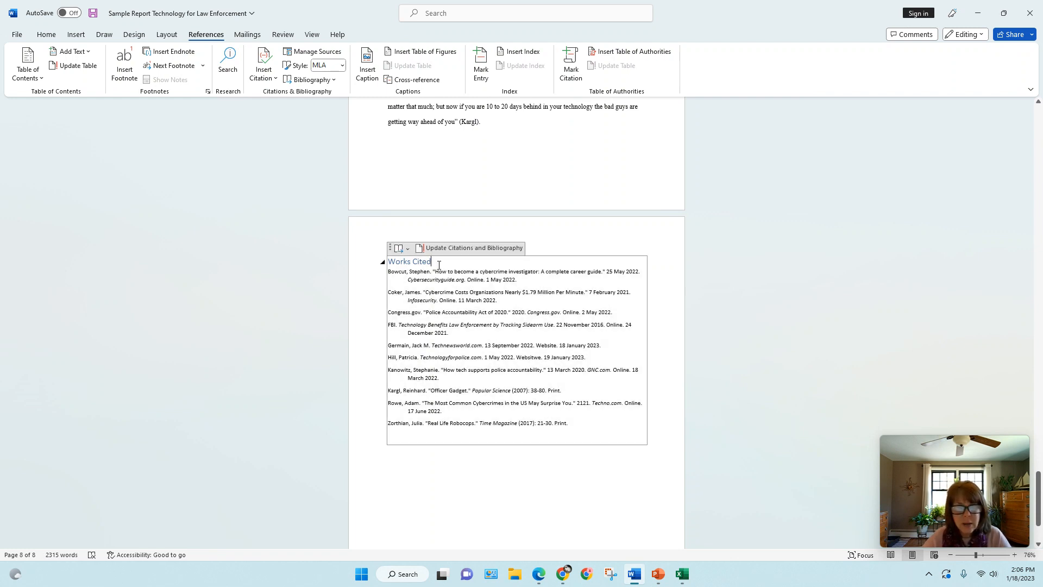
left_click(468, 252)
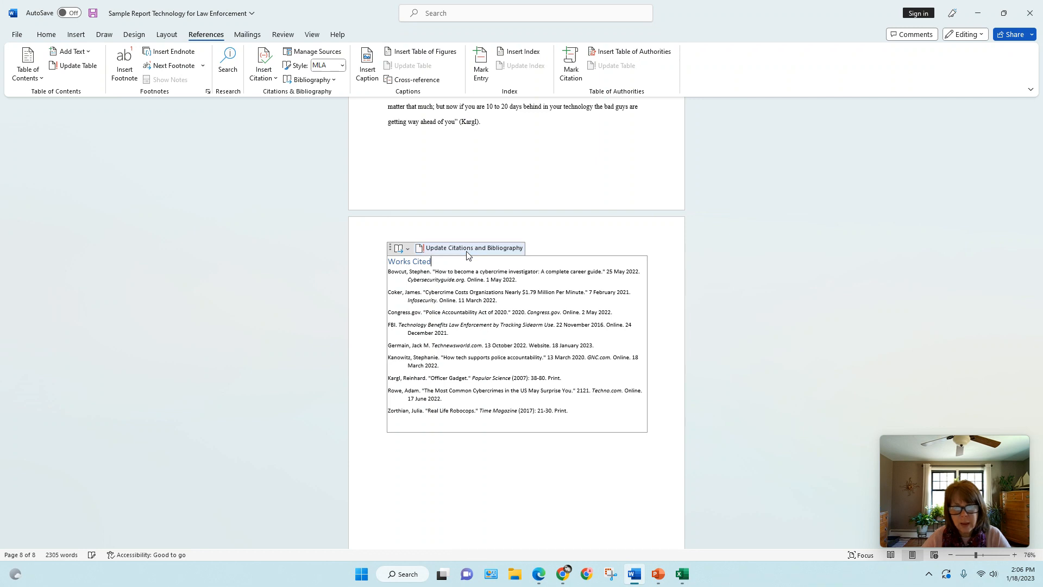